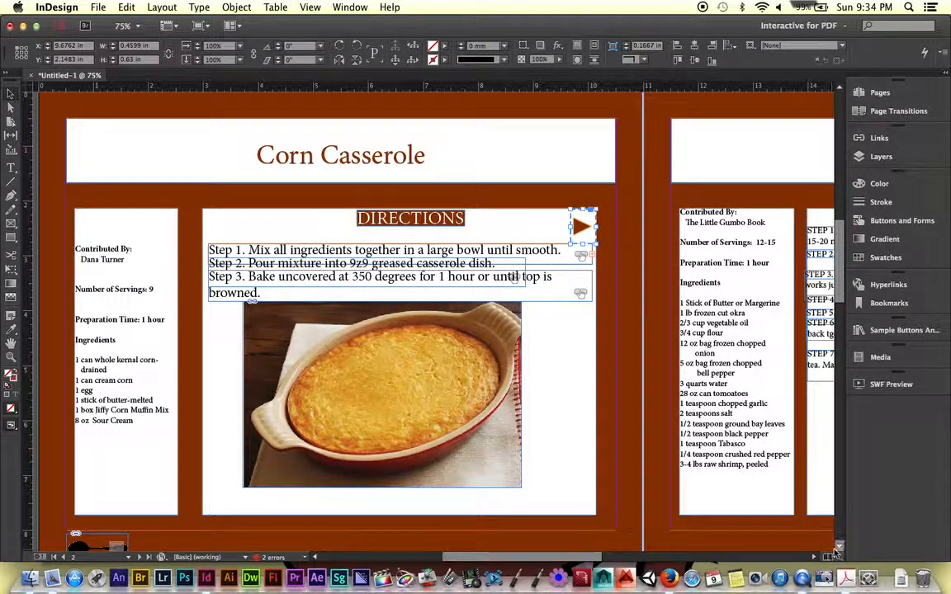
- Switch to Acrobat, test the Corn Casserole page's arrow button in the exported PDF, and close the PDF
click(847, 575)
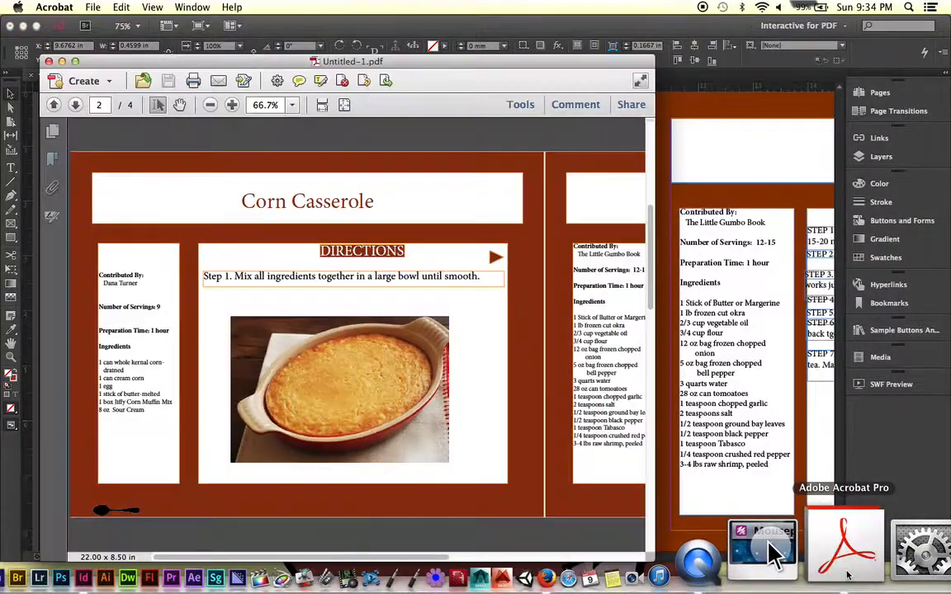
double_click(495, 258)
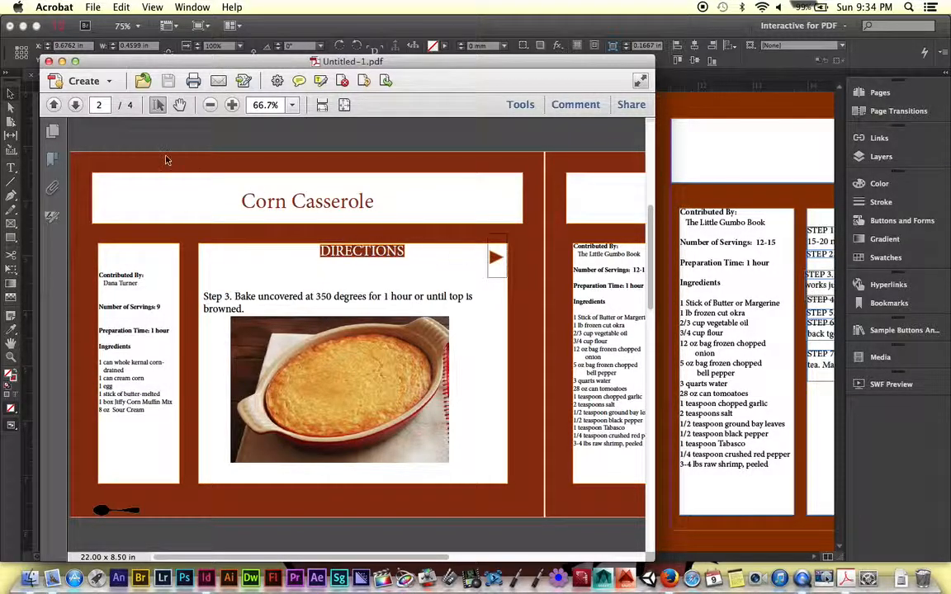
click(47, 61)
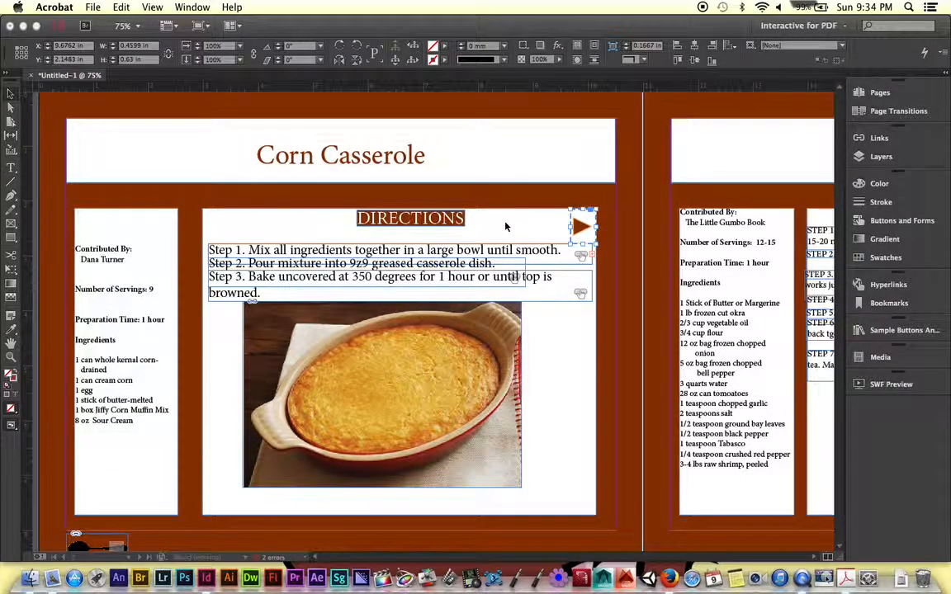
- Delete the second Show/Hide Buttons and Forms action from the arrow button beside DIRECTIONS on the Corn Casserole page
click(582, 228)
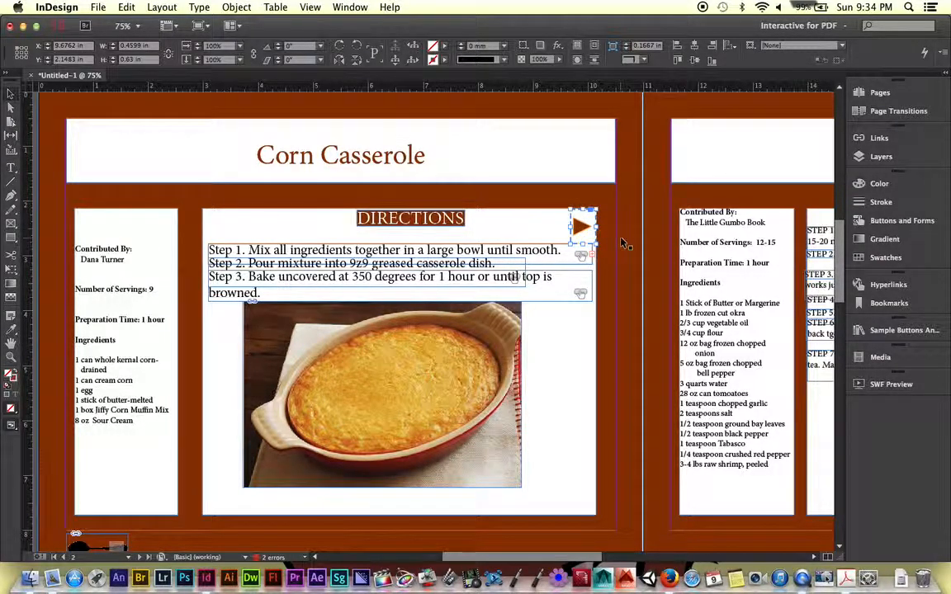
click(891, 221)
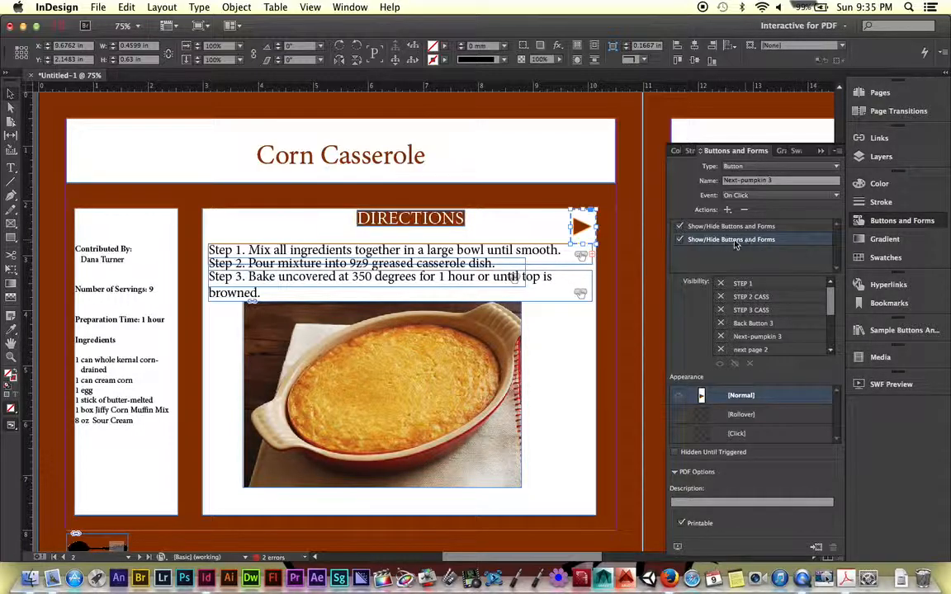
click(711, 228)
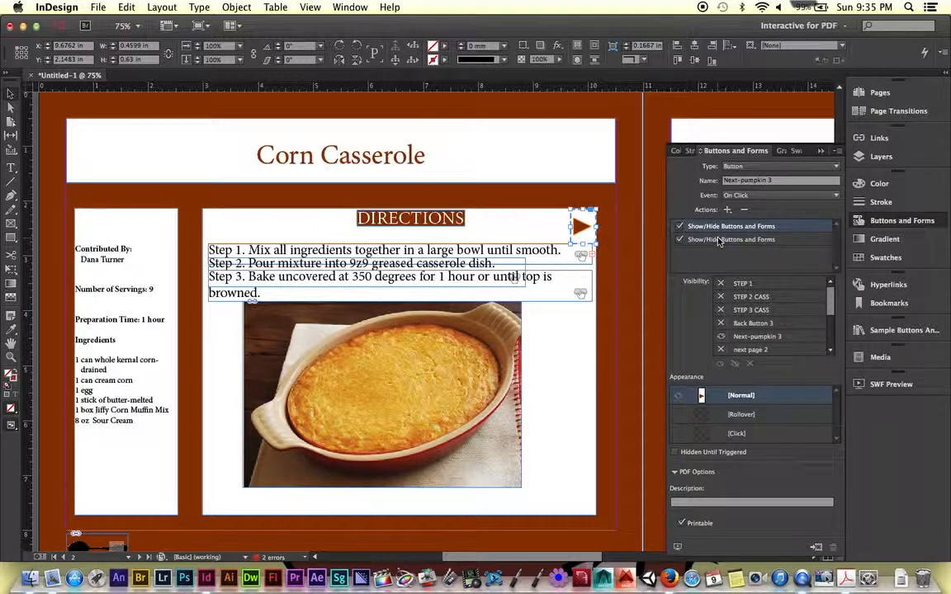
click(729, 240)
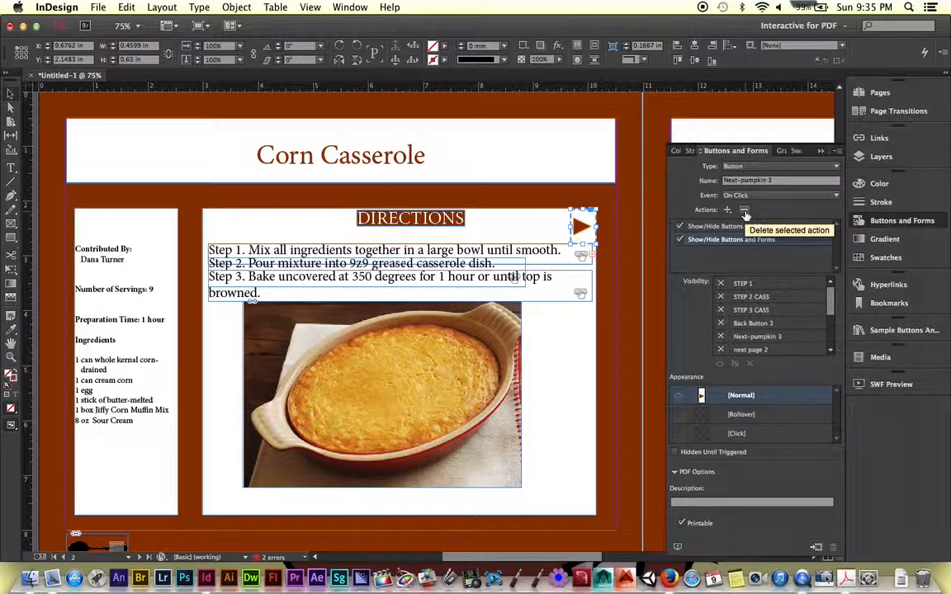
click(745, 211)
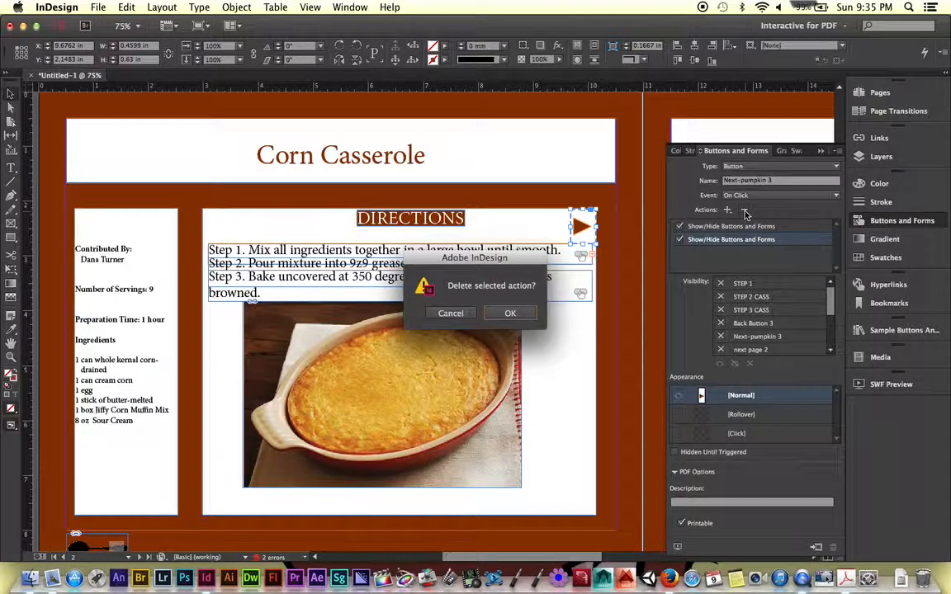
click(512, 312)
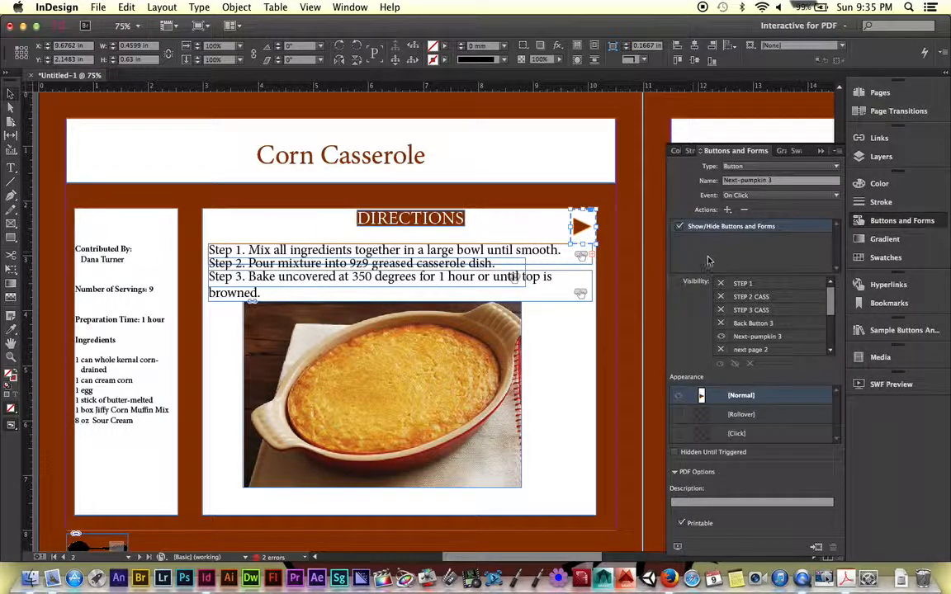
- Have the arrow button's action show STEP 1 and Back Button 3 and hide STEP 2 CASS, STEP 3 CASS and Next-pumpkin 3
click(720, 284)
scroll(185, 366, down, 2)
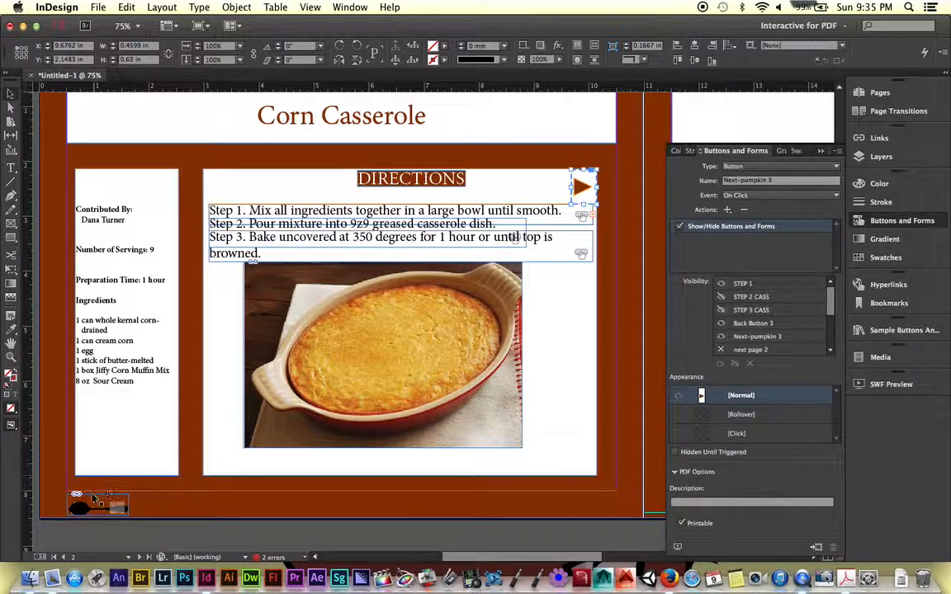
scroll(165, 407, up, 1)
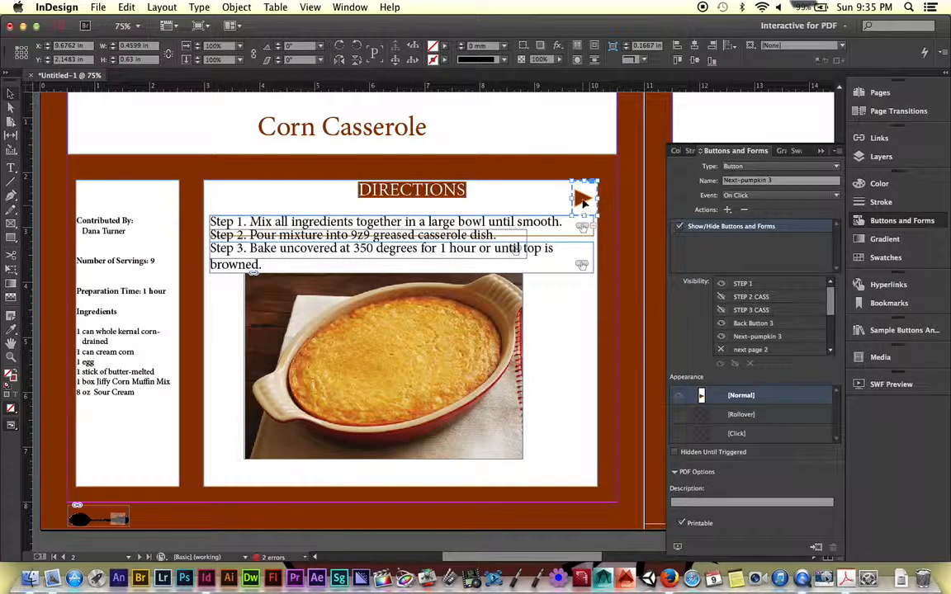
click(721, 337)
drag(832, 311, 832, 338)
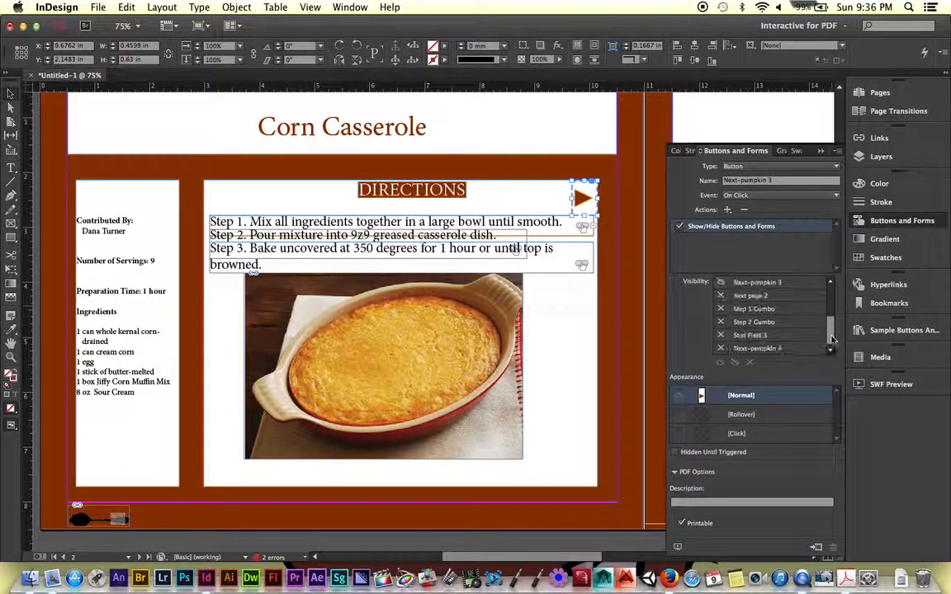
- Turn off Facing Pages in the document setup so every recipe page stands alone
click(610, 179)
key(super+minus)
key(super+minus)
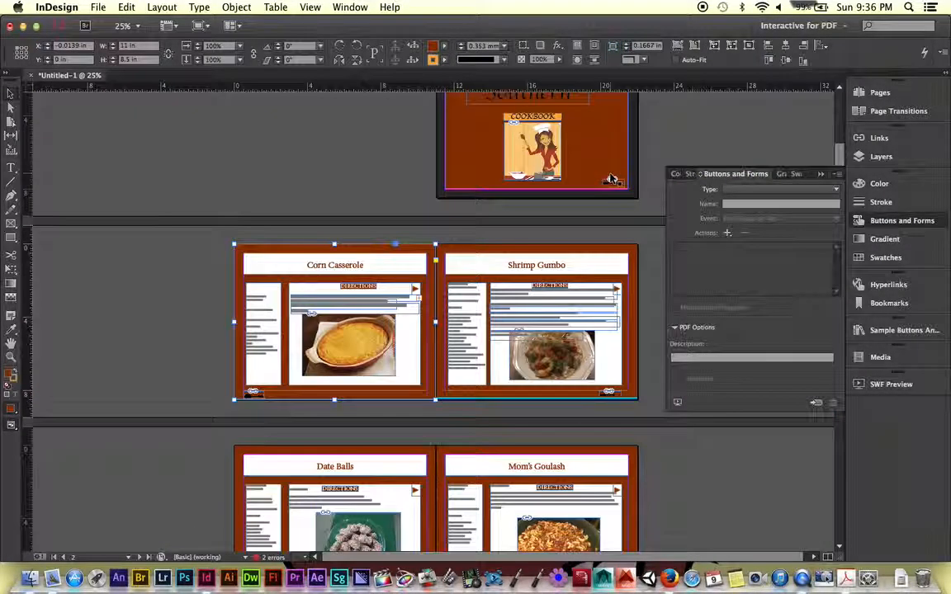
click(820, 174)
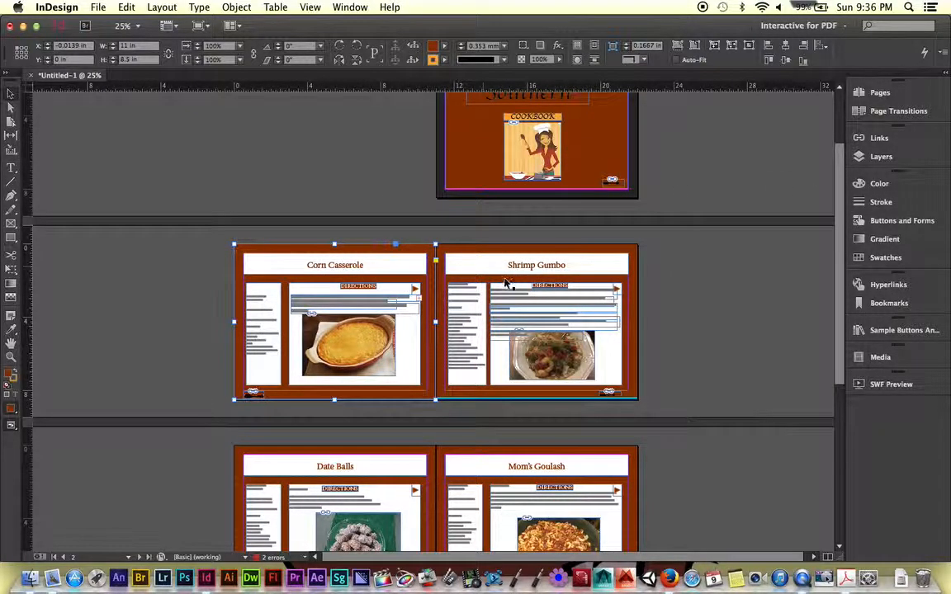
click(98, 8)
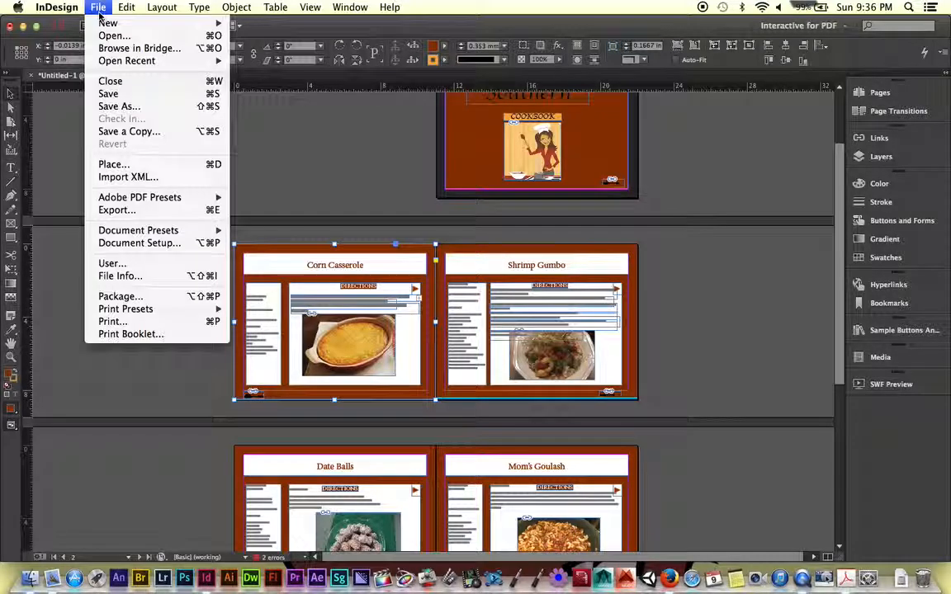
click(132, 244)
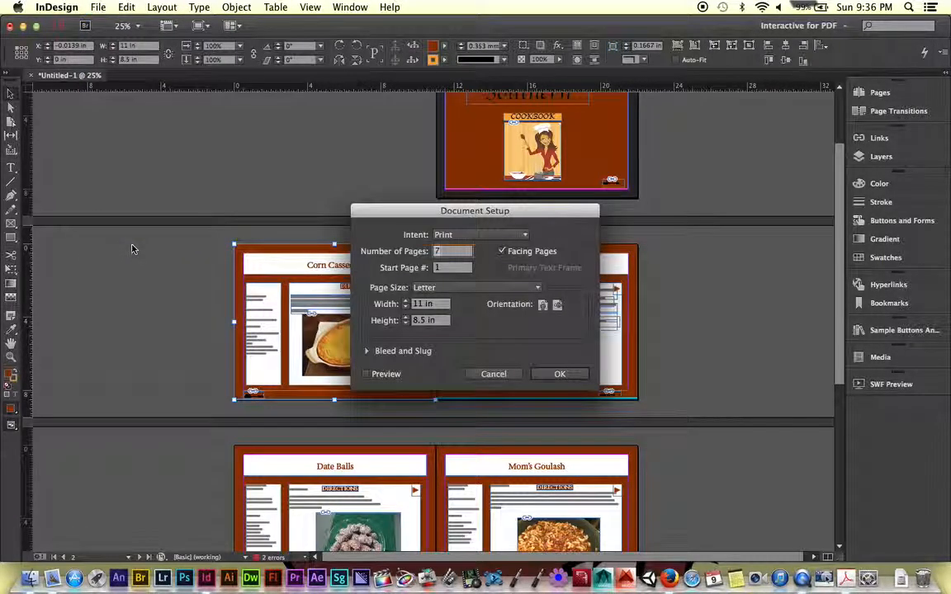
click(501, 251)
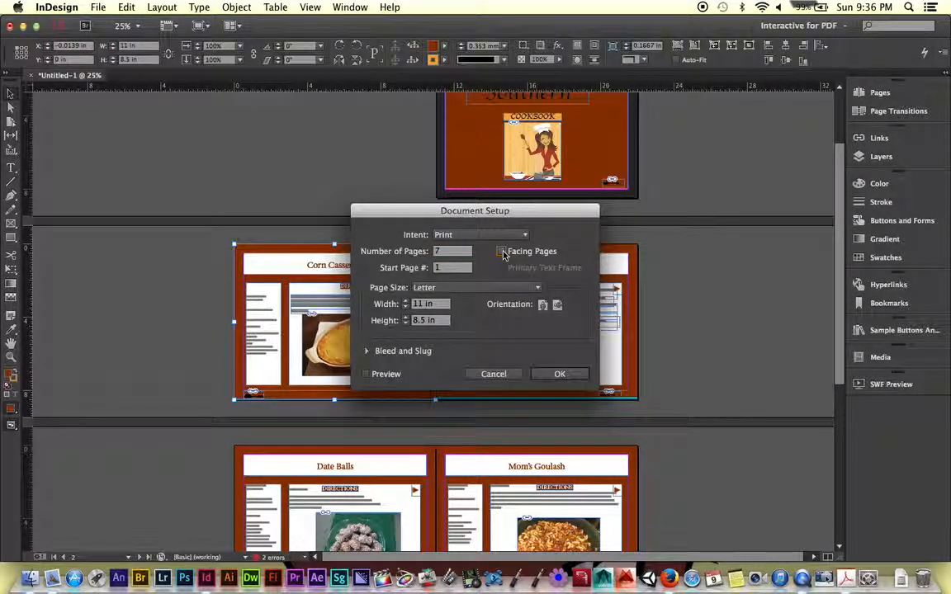
click(558, 374)
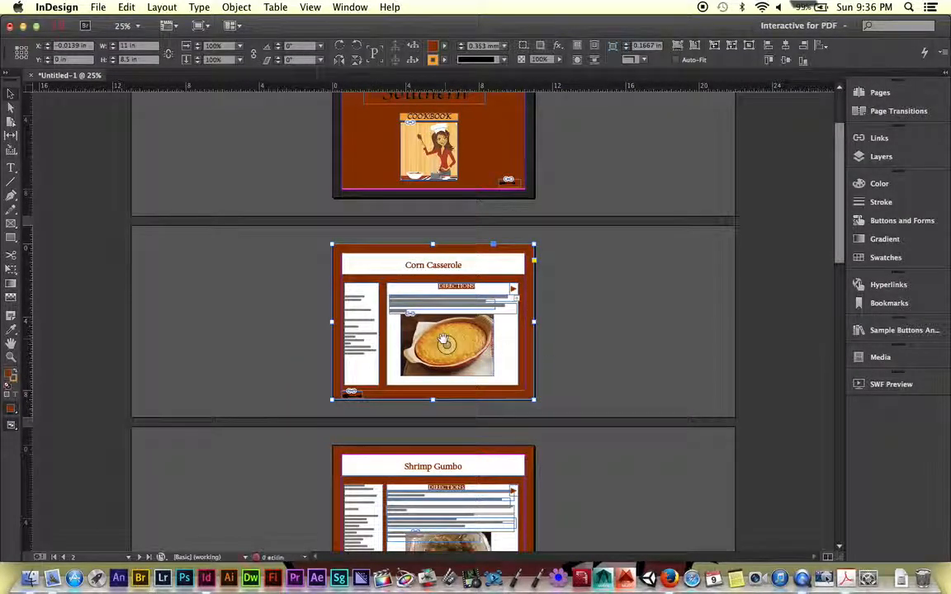
- Examine which buttons the Corn Casserole arrow button's action shows and hides
key(super+equal)
key(super+equal)
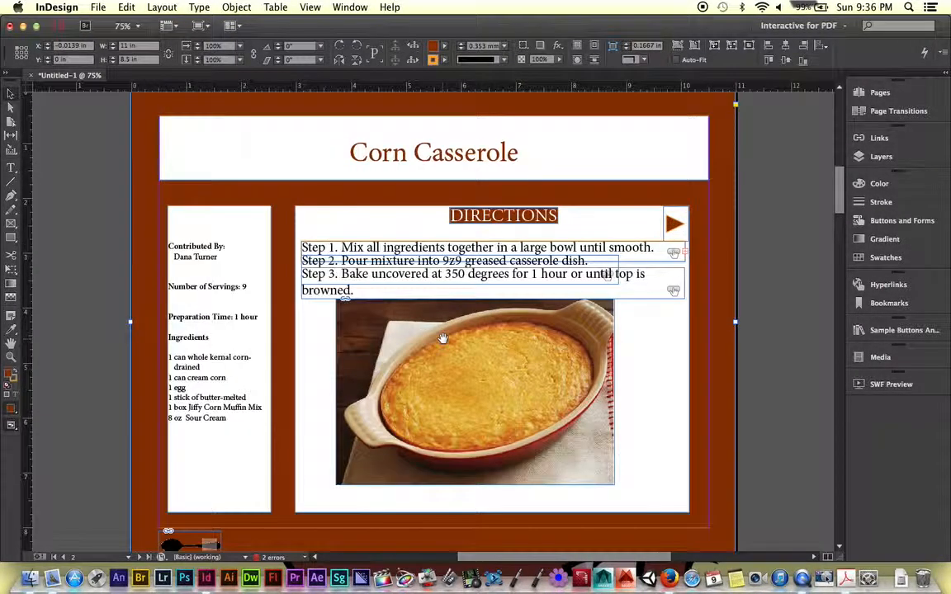
click(672, 226)
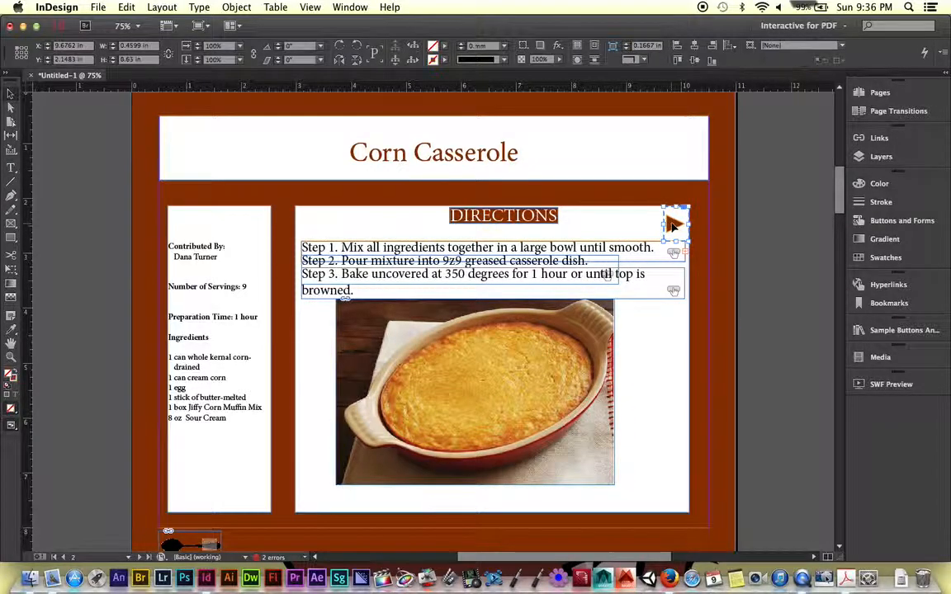
click(902, 221)
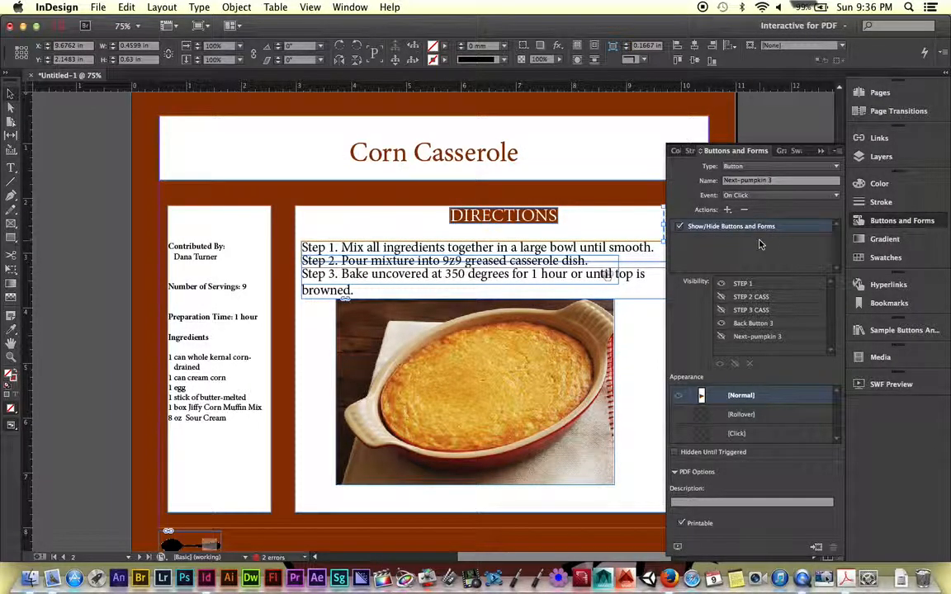
scroll(630, 188, down, 2)
scroll(630, 188, right, 2)
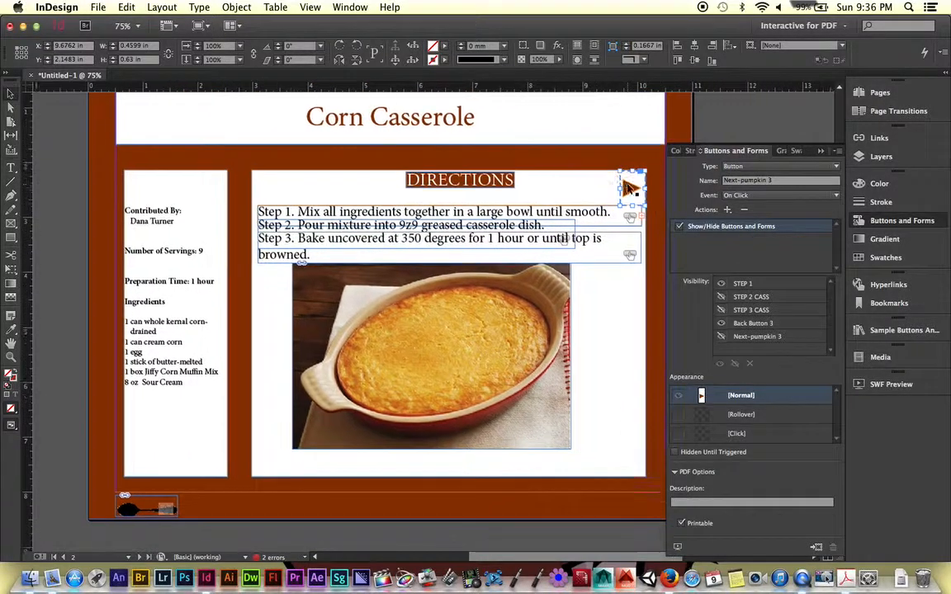
scroll(629, 188, right, 1)
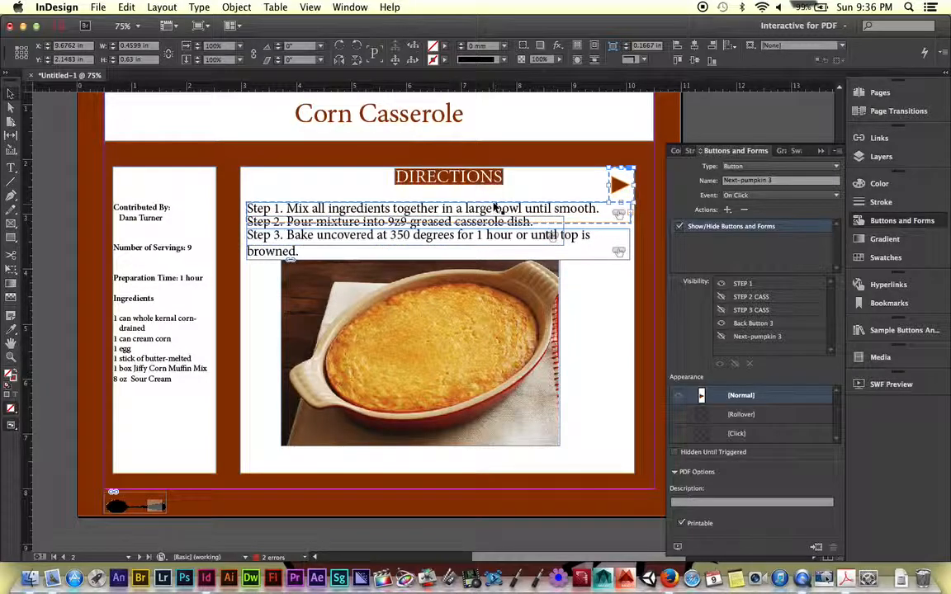
- Delete the Show/Hide action from the STEP 1 text button and set the button to Hidden Until Triggered
click(583, 212)
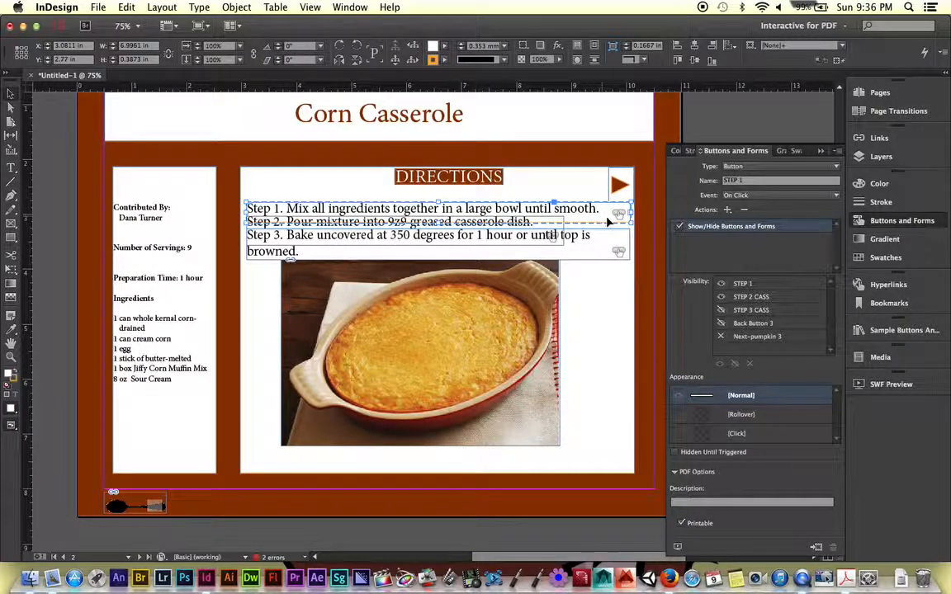
click(747, 213)
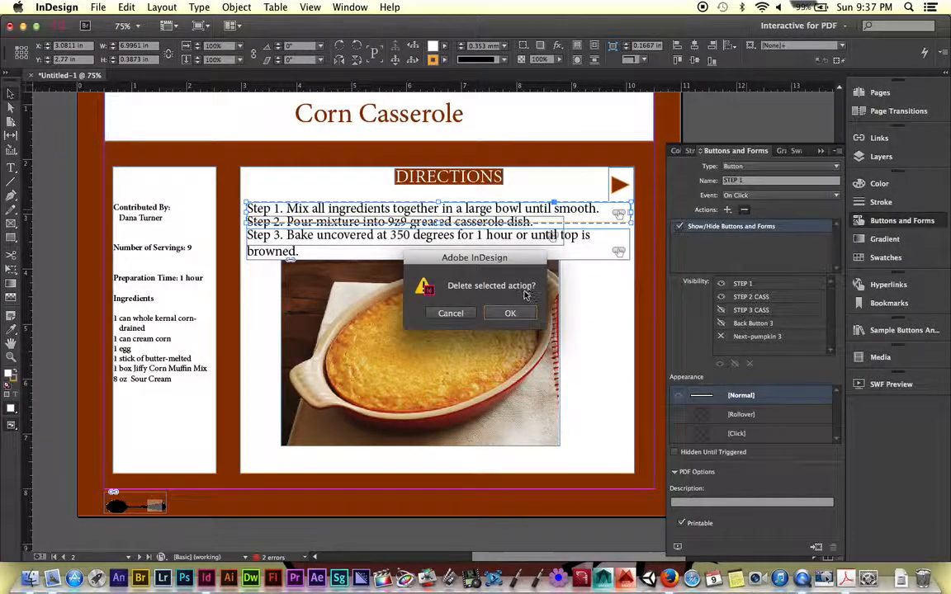
click(509, 312)
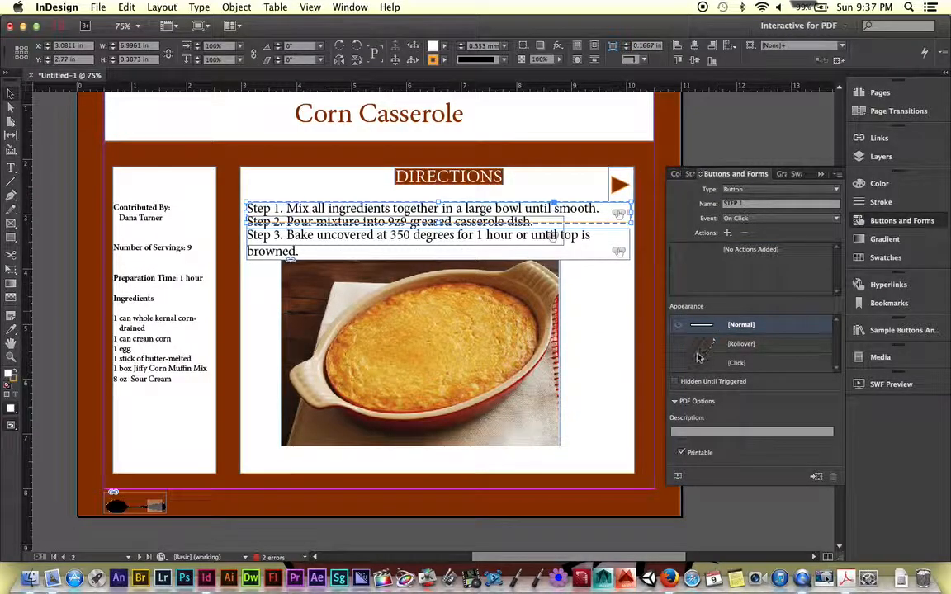
click(676, 383)
- Delete the Show/Hide actions from the STEP 2 CASS and STEP 3 CASS text buttons
click(544, 223)
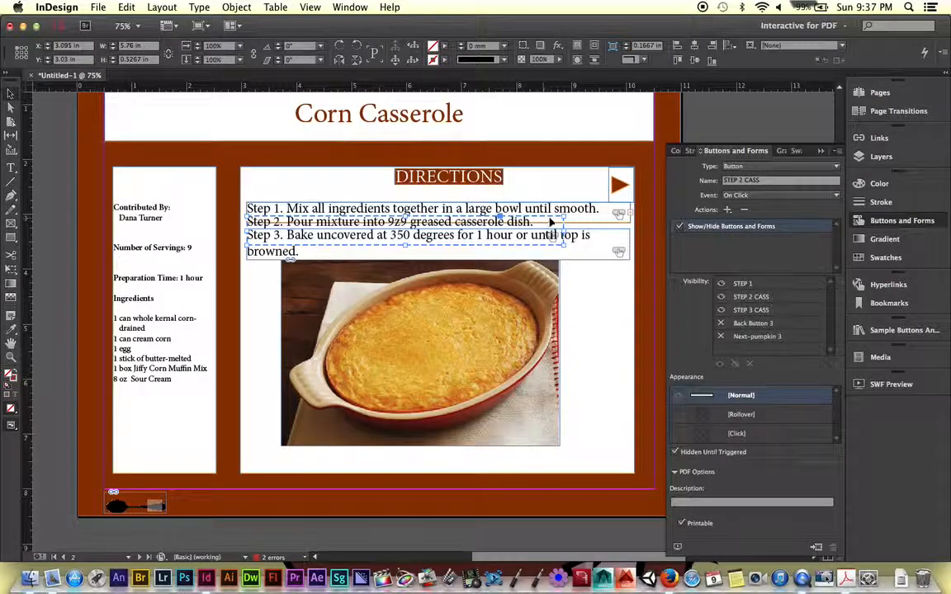
click(746, 212)
click(510, 313)
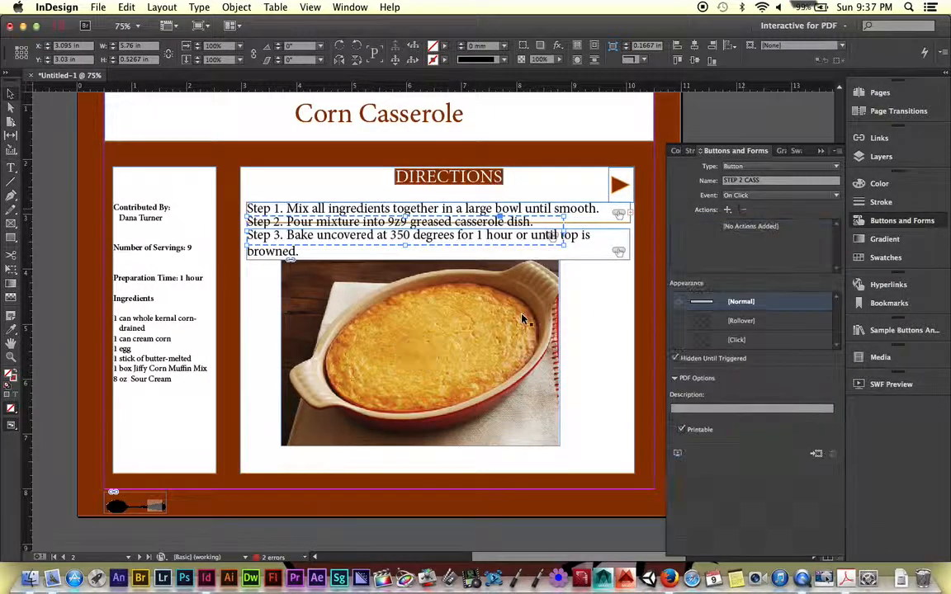
click(568, 260)
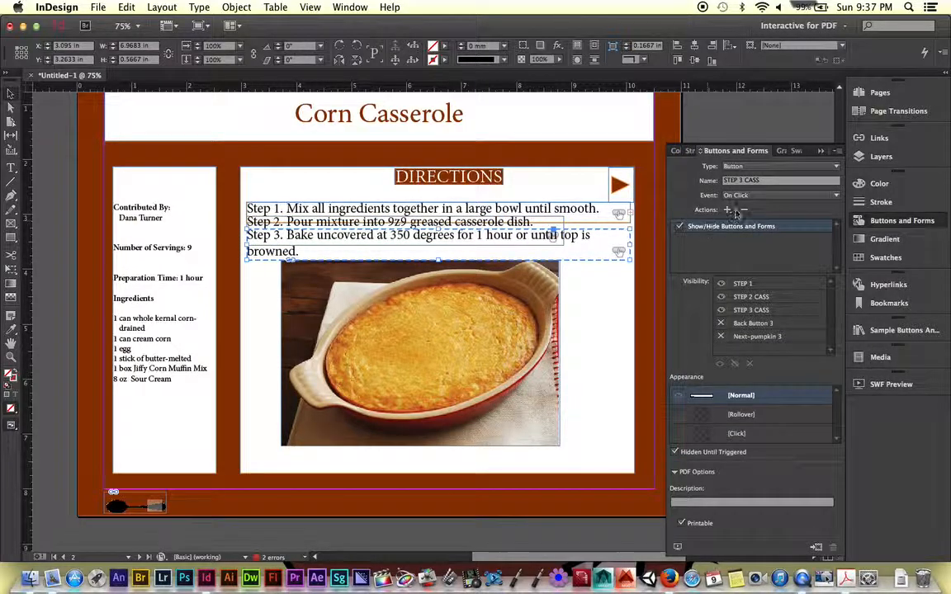
click(744, 209)
key(Return)
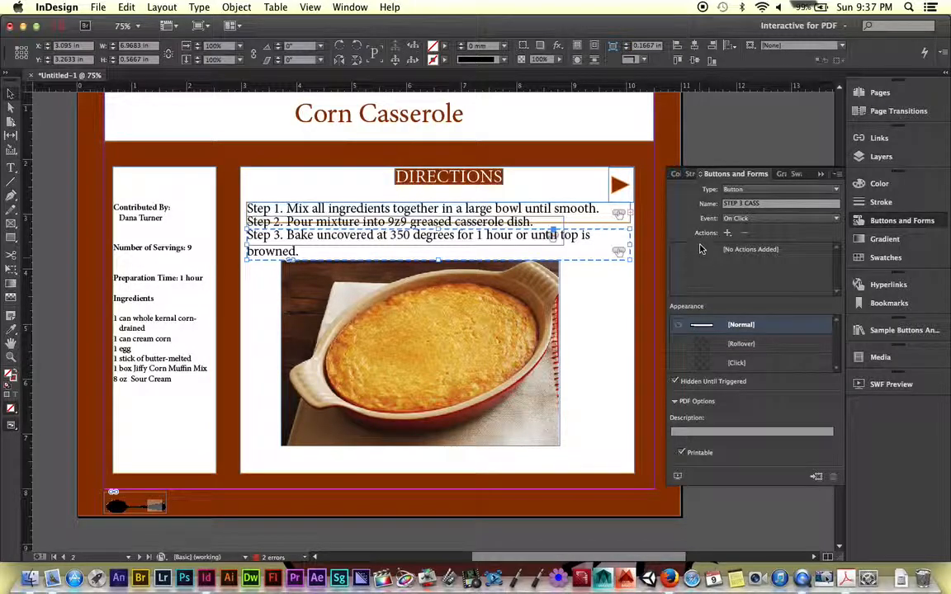
- Paste a copy of the arrow button and place the original and the copy side by side after the DIRECTIONS heading
click(621, 183)
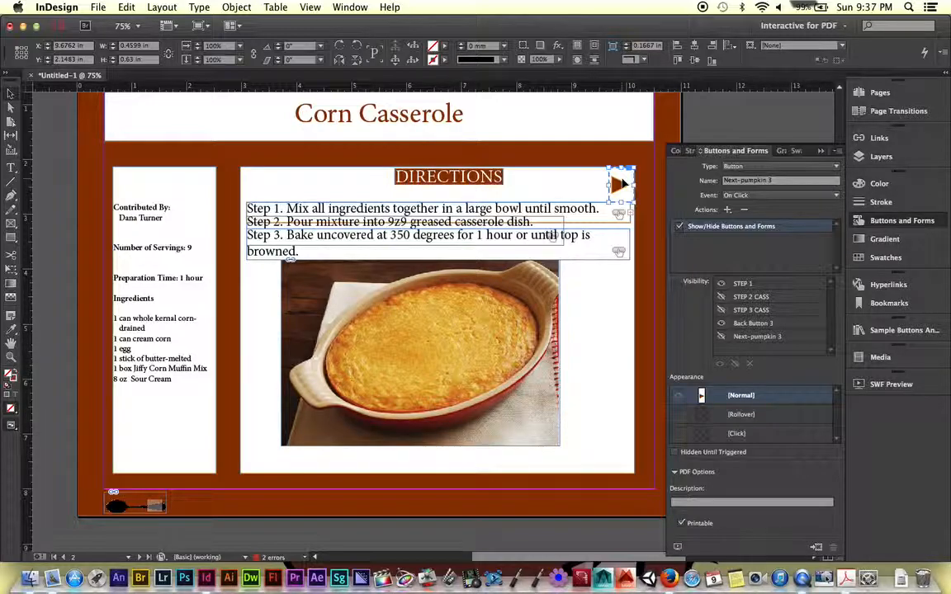
key(super+v)
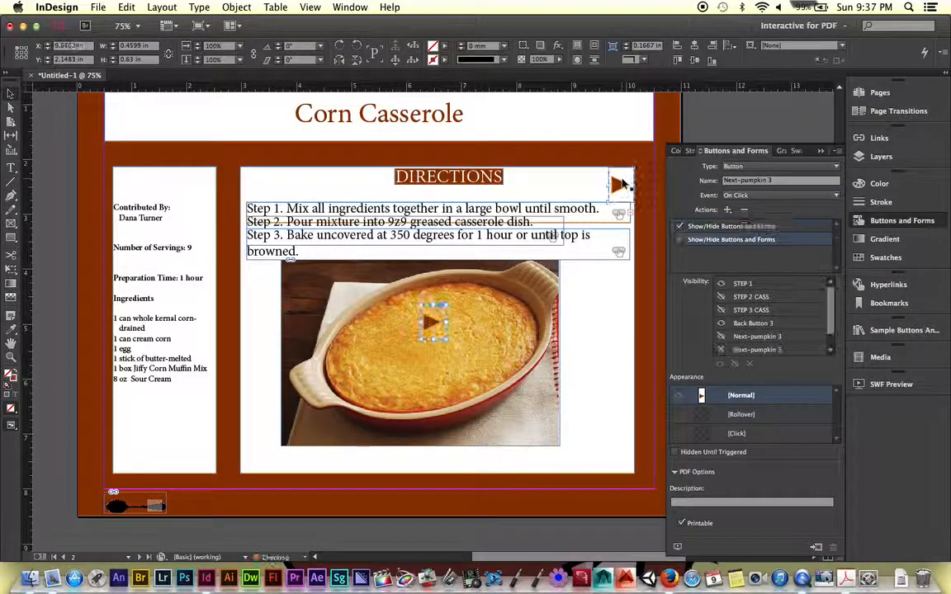
drag(621, 184, 526, 185)
click(426, 326)
drag(485, 261, 556, 188)
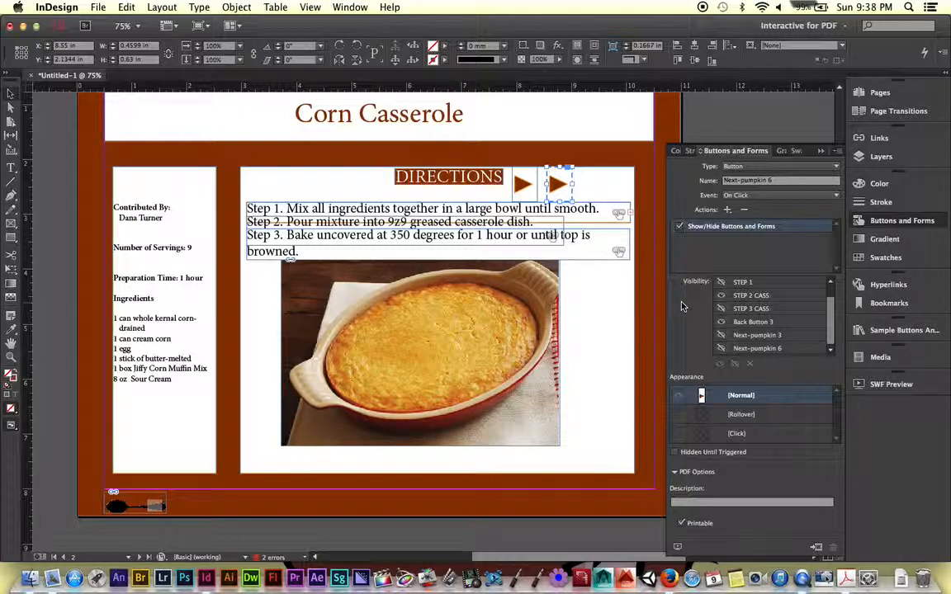
- Make the first arrow button's action show Next-pumpkin 6, and paste a third arrow button to the right of the second
click(522, 185)
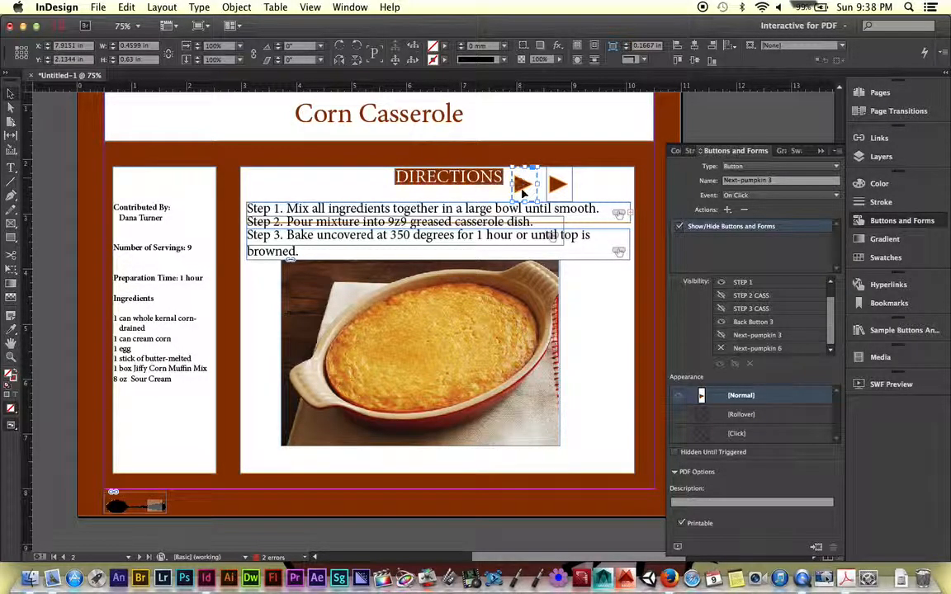
click(558, 183)
click(555, 188)
key(super+v)
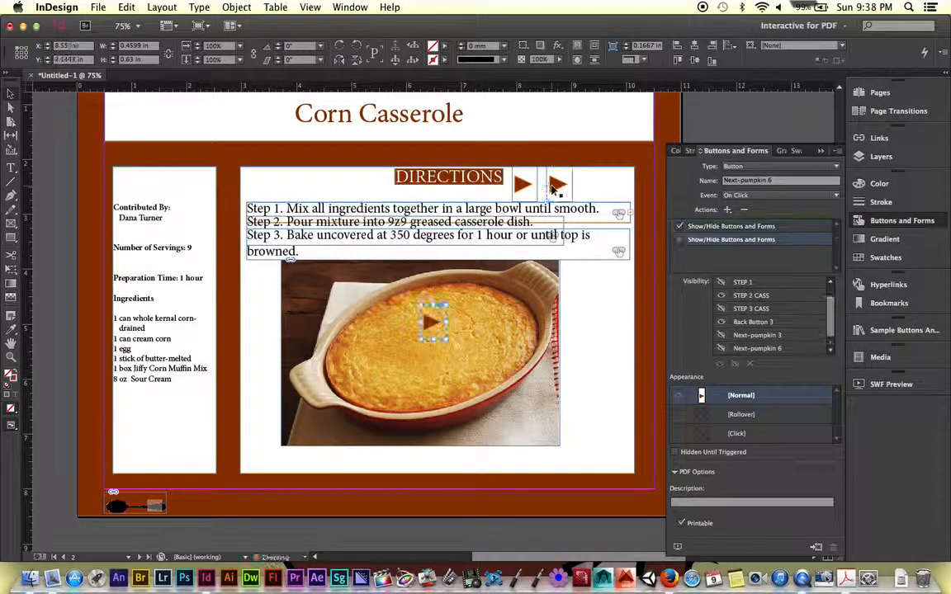
drag(431, 322, 594, 184)
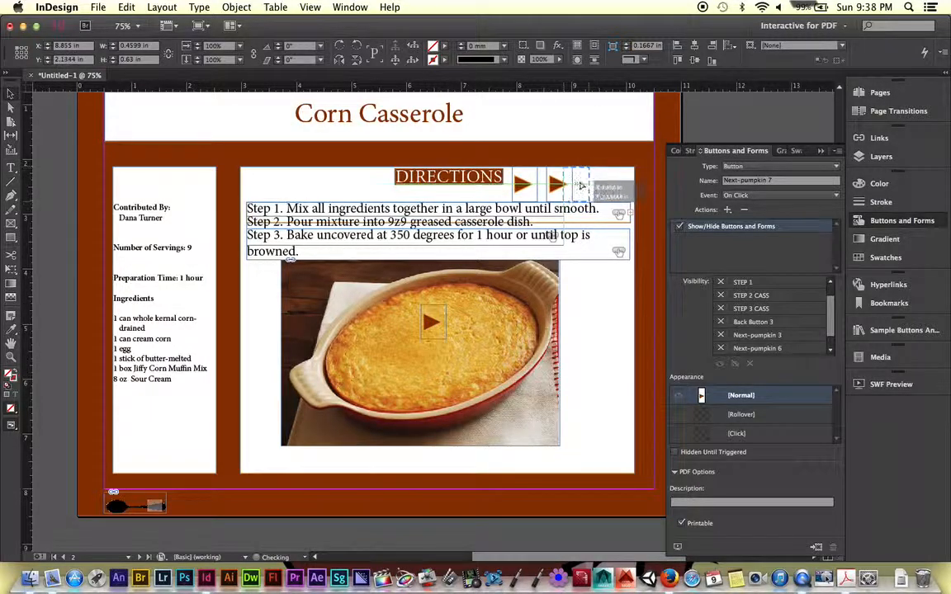
- Make the third arrow show only STEP 3 CASS and Back Button 3, hiding all other steps and arrows; make the second arrow show Next-pumpkin 7
click(721, 283)
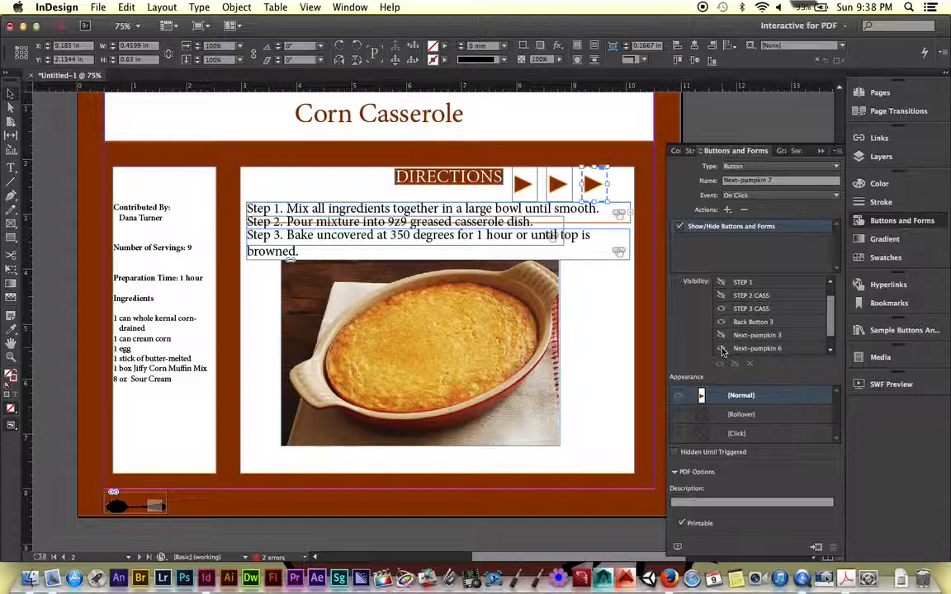
scroll(769, 311, down, 1)
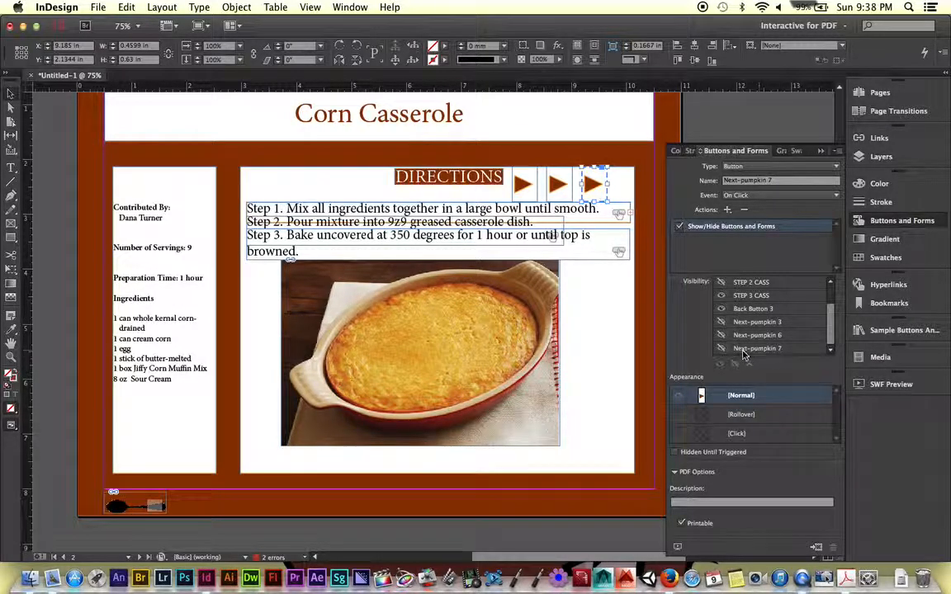
click(557, 186)
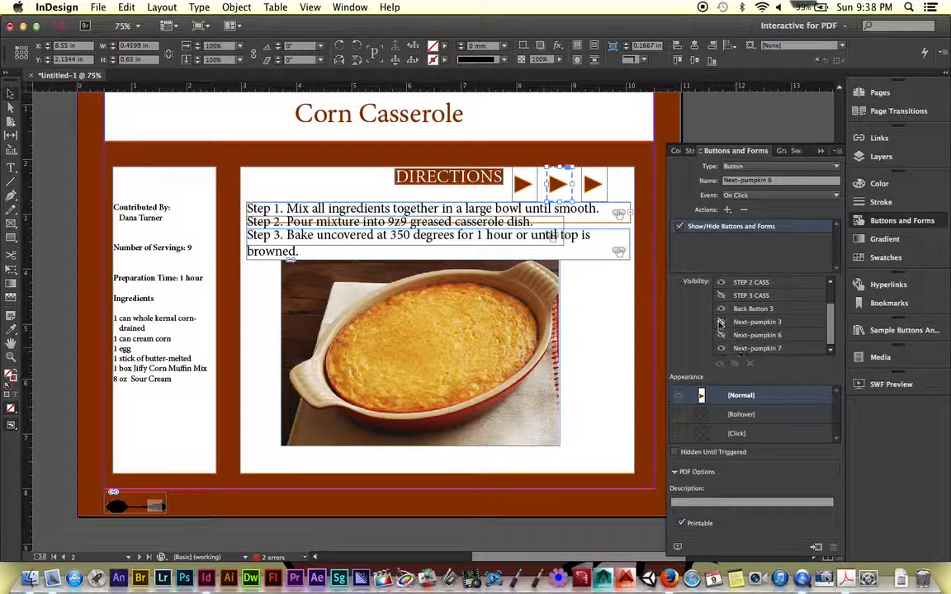
- Compare the show and hide settings of the three arrow buttons beside the DIRECTIONS heading
click(523, 184)
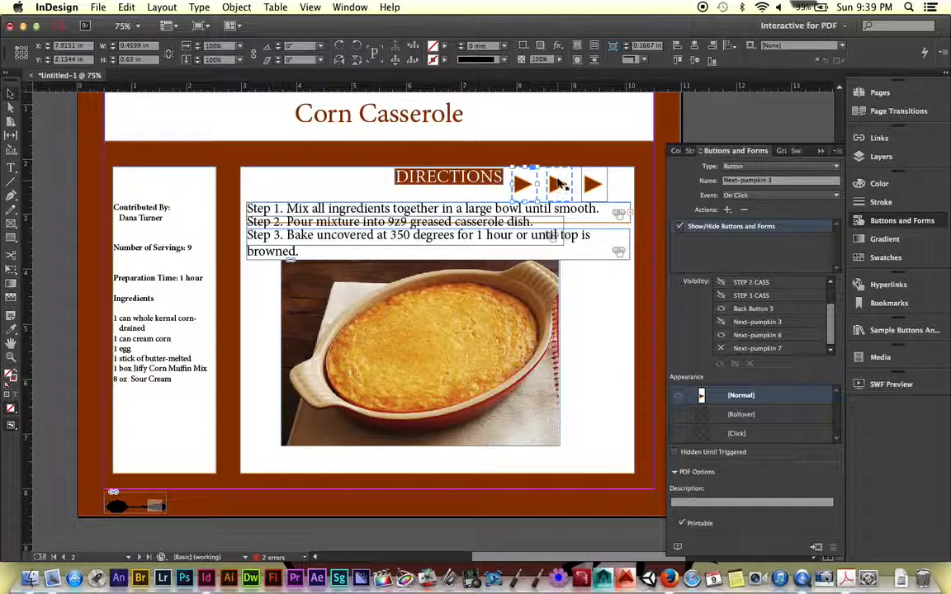
click(559, 183)
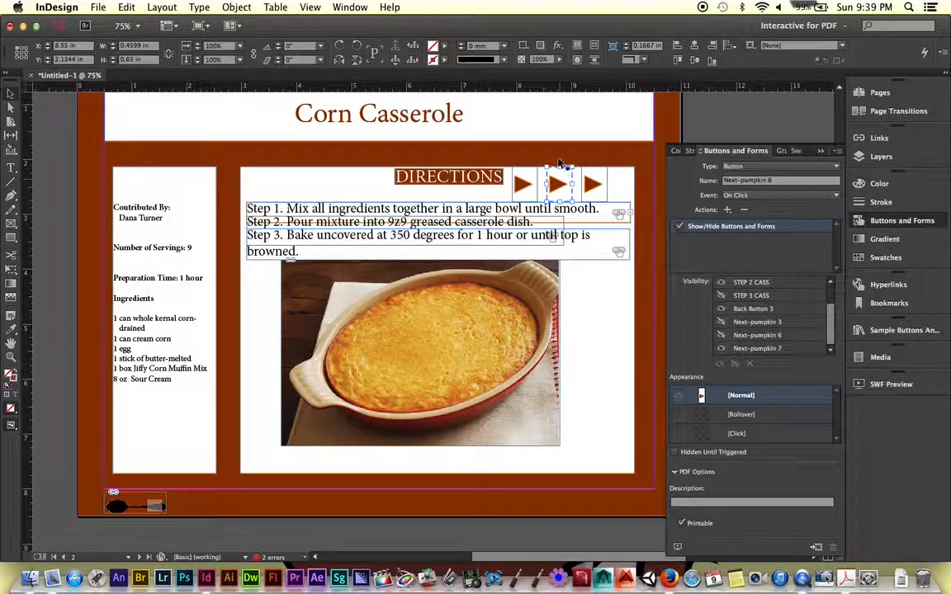
click(597, 184)
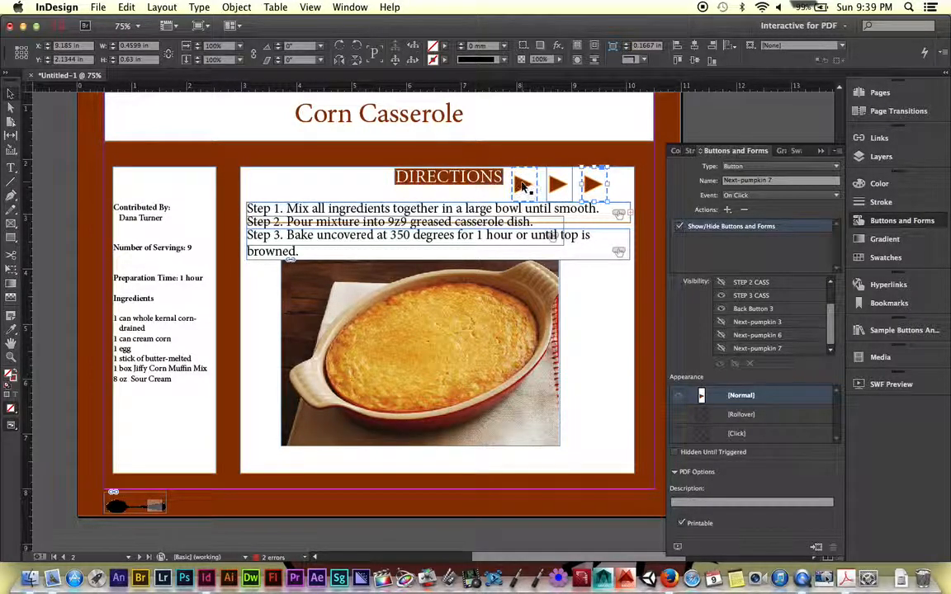
click(568, 183)
click(592, 189)
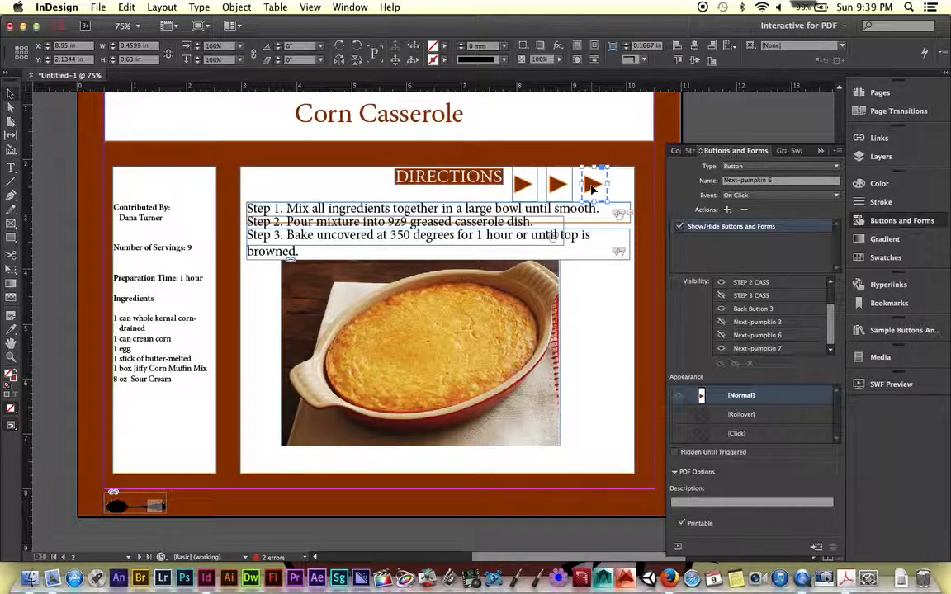
click(525, 179)
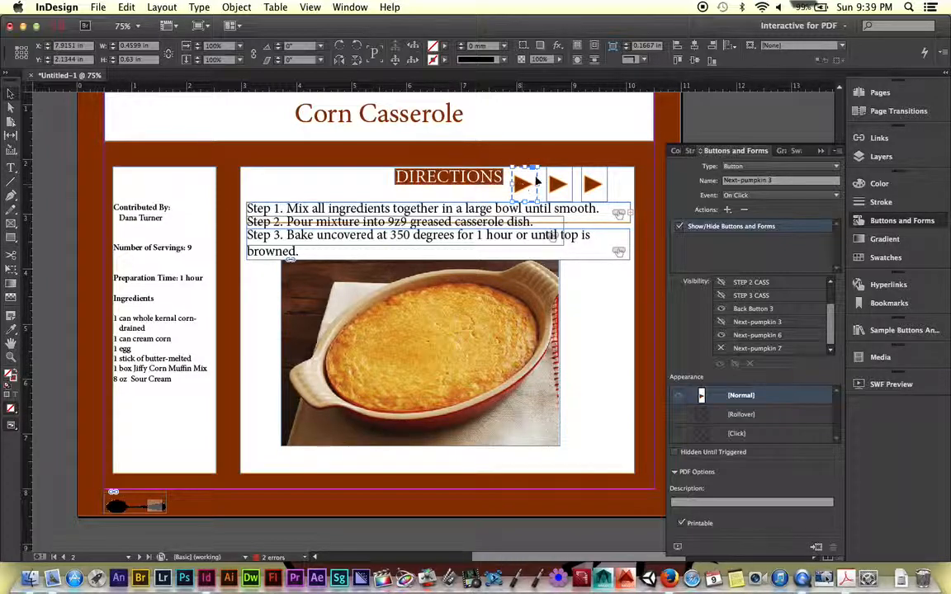
- Set the second and third arrow buttons to Hidden Until Triggered
click(555, 183)
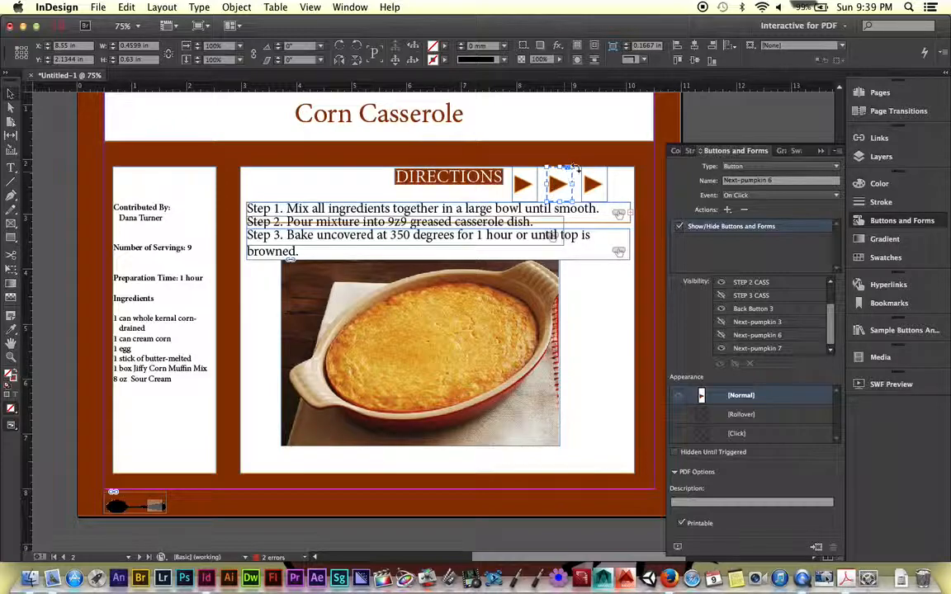
click(674, 453)
click(591, 184)
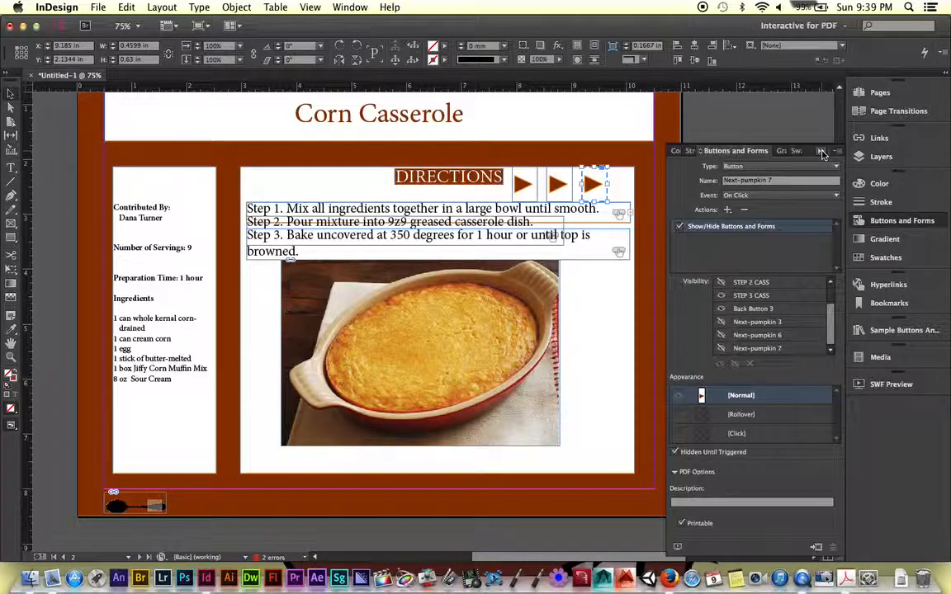
- Stack the three arrow buttons on top of each other near the right edge of the directions box, at X 9.4 in
click(822, 152)
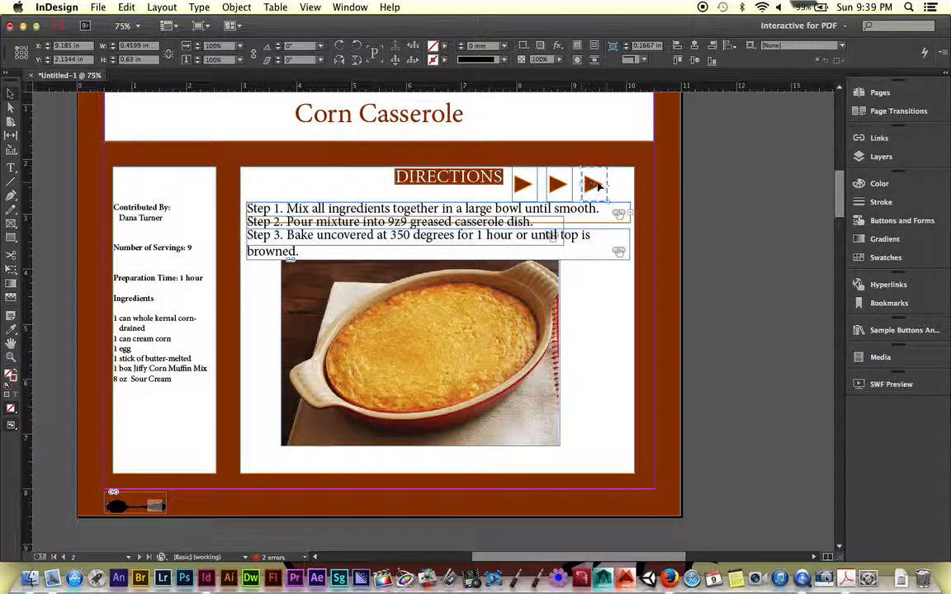
mouse_move(598, 186)
mouse_down()
mouse_move(608, 187)
mouse_move(563, 188)
mouse_move(605, 188)
mouse_up()
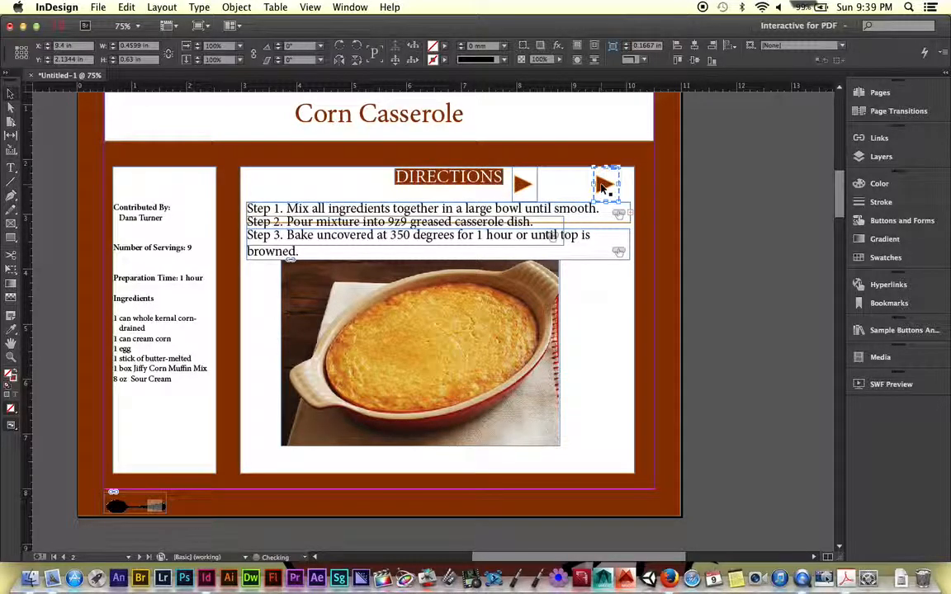
drag(528, 186, 605, 187)
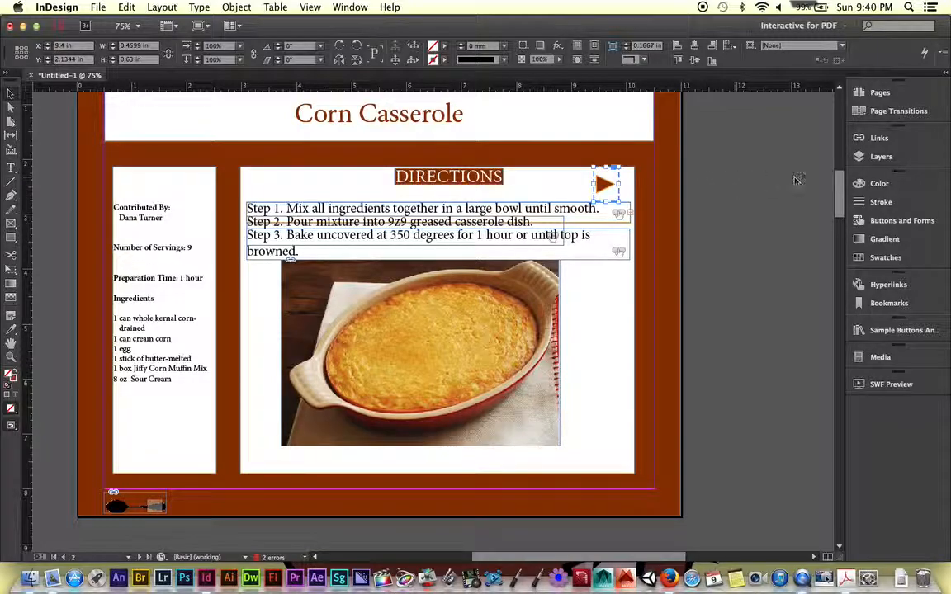
- Reorder the arrow buttons in Layer 1 so Next-pumpkin 3 is on top, followed by Next-pumpkin 6 and Next-pumpkin 7
click(889, 159)
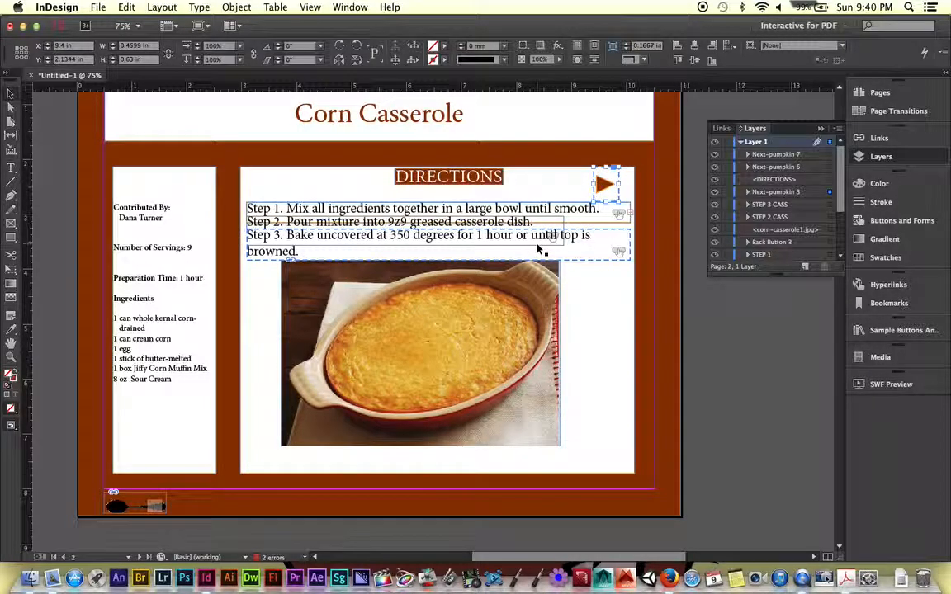
click(771, 192)
drag(771, 153, 768, 170)
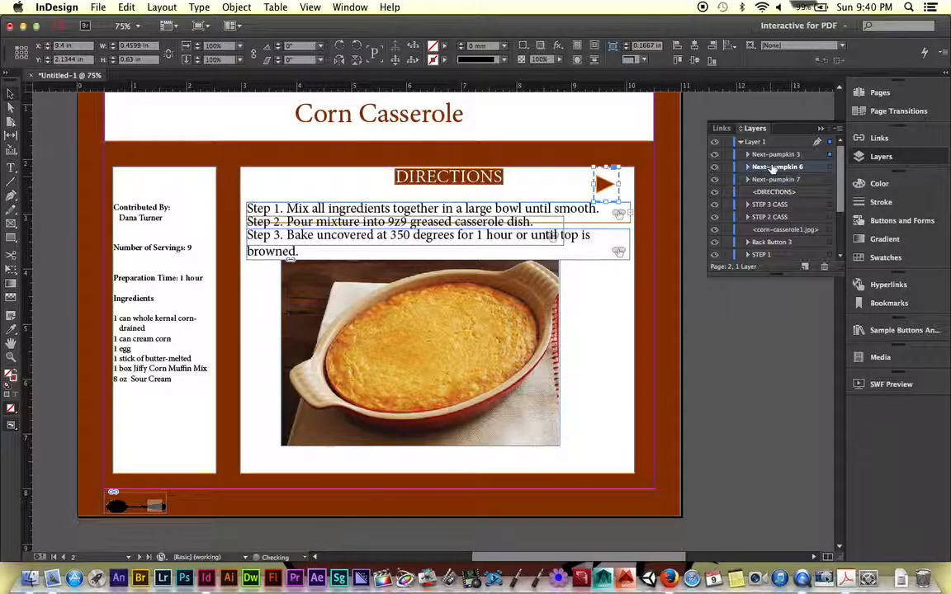
click(772, 156)
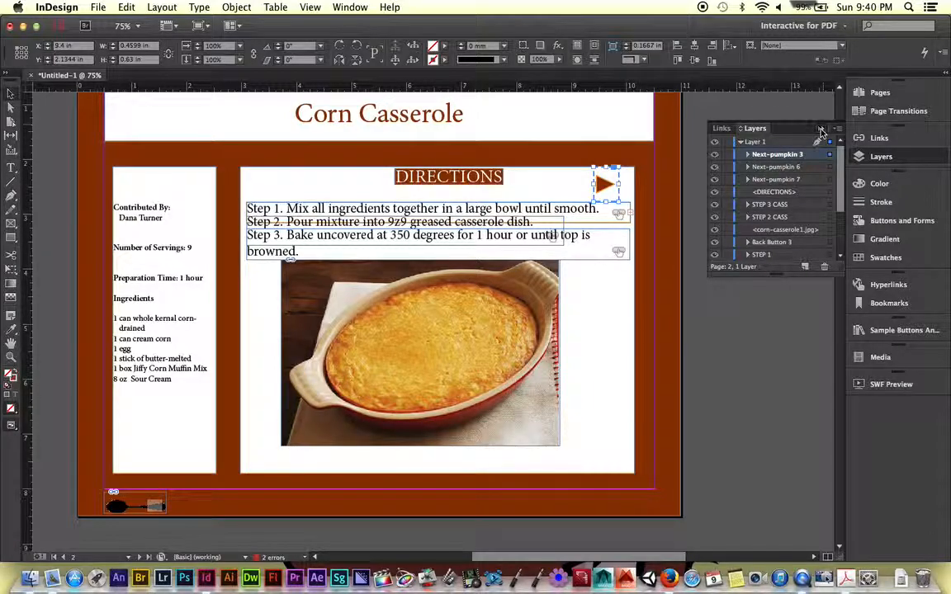
click(821, 128)
- Export all pages as an interactive PDF named Test to the Desktop, accepting the colour conversion to RGB
click(98, 7)
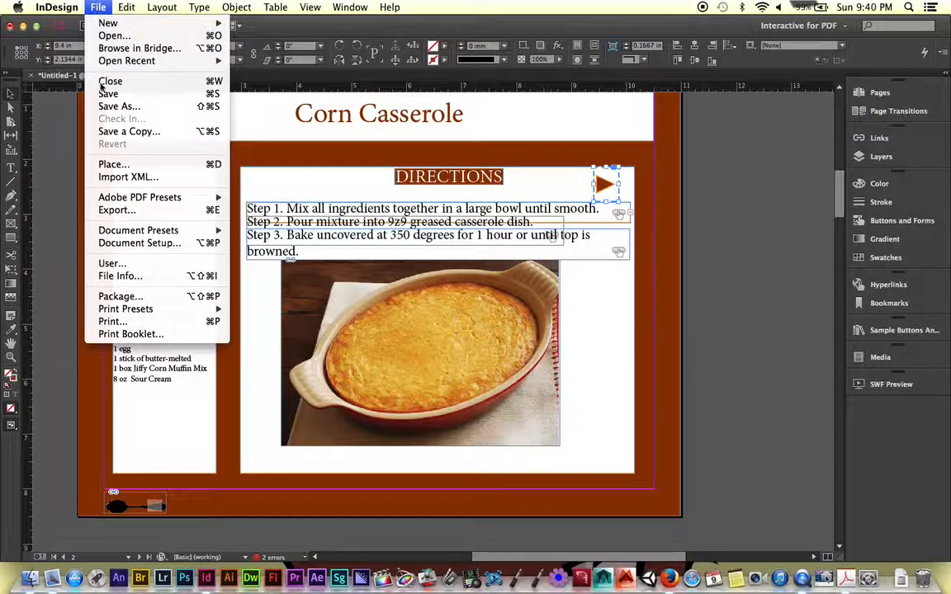
click(117, 209)
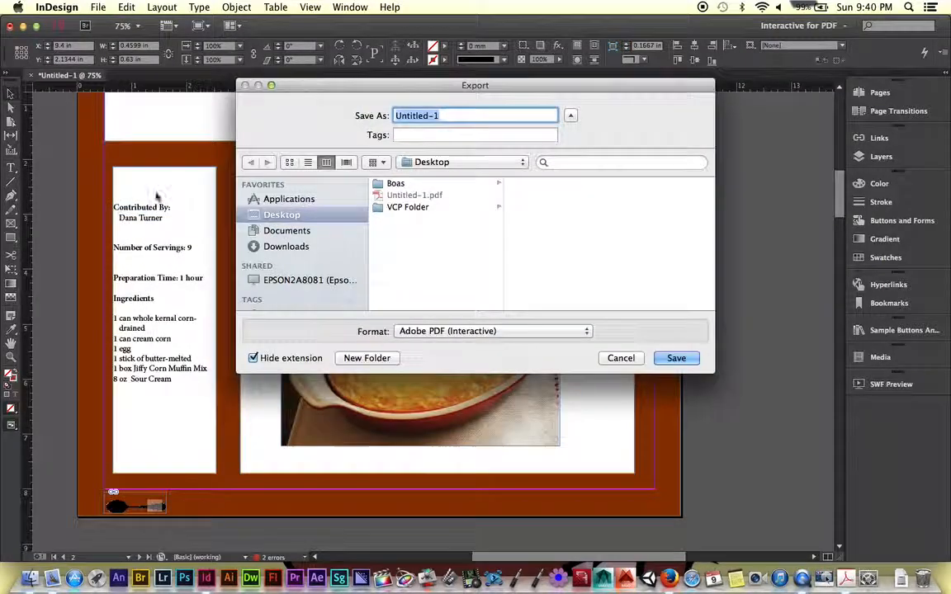
text(Test)
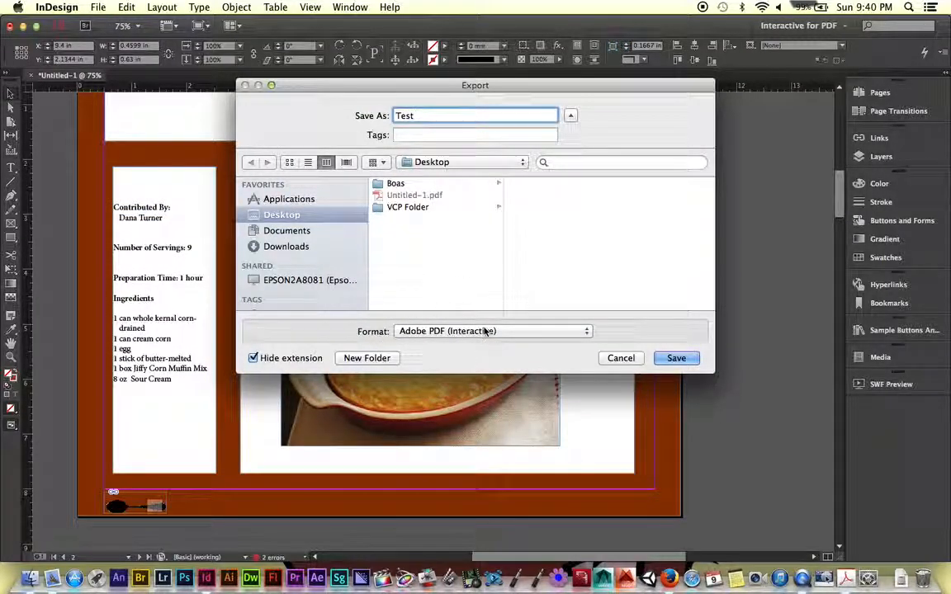
key(Return)
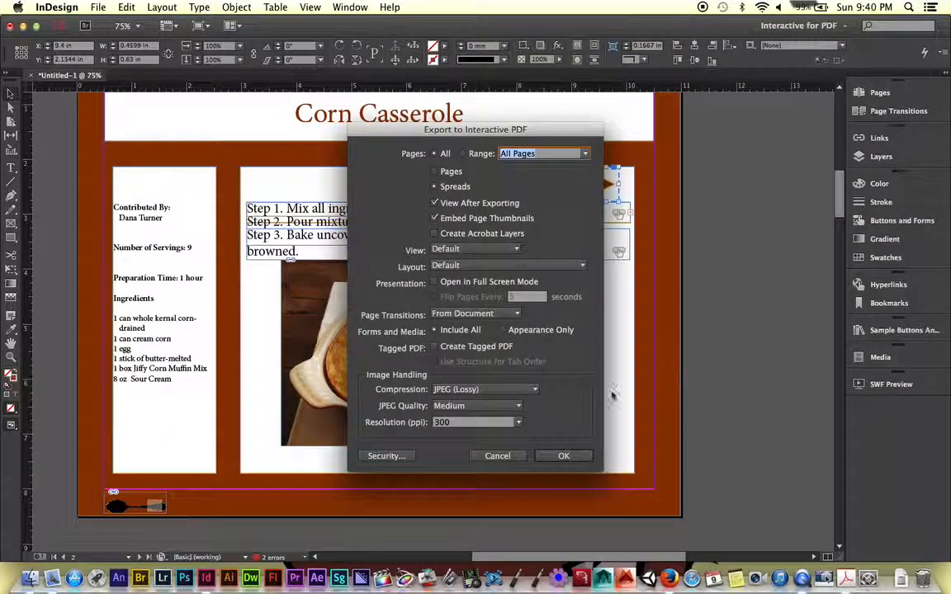
click(561, 455)
click(603, 332)
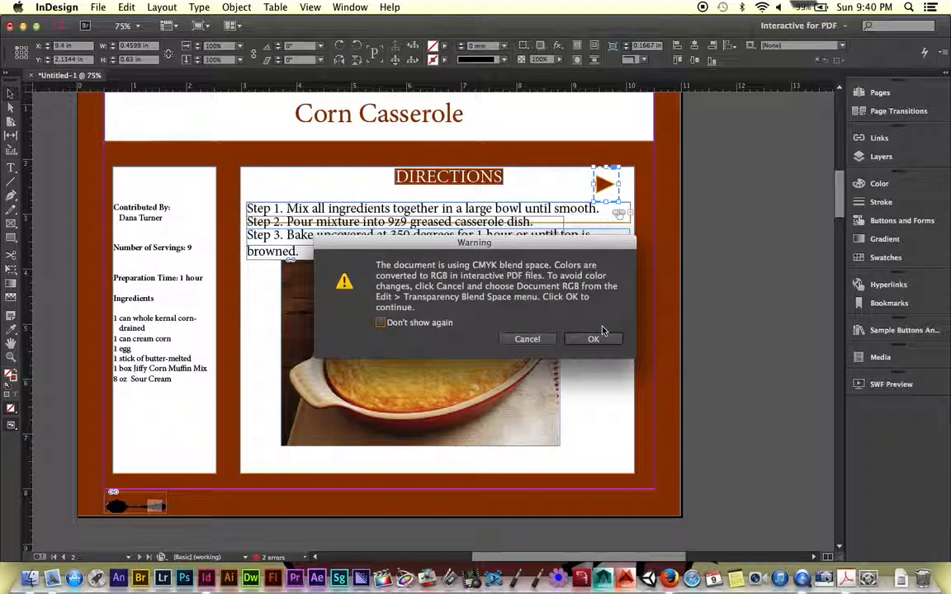
click(596, 339)
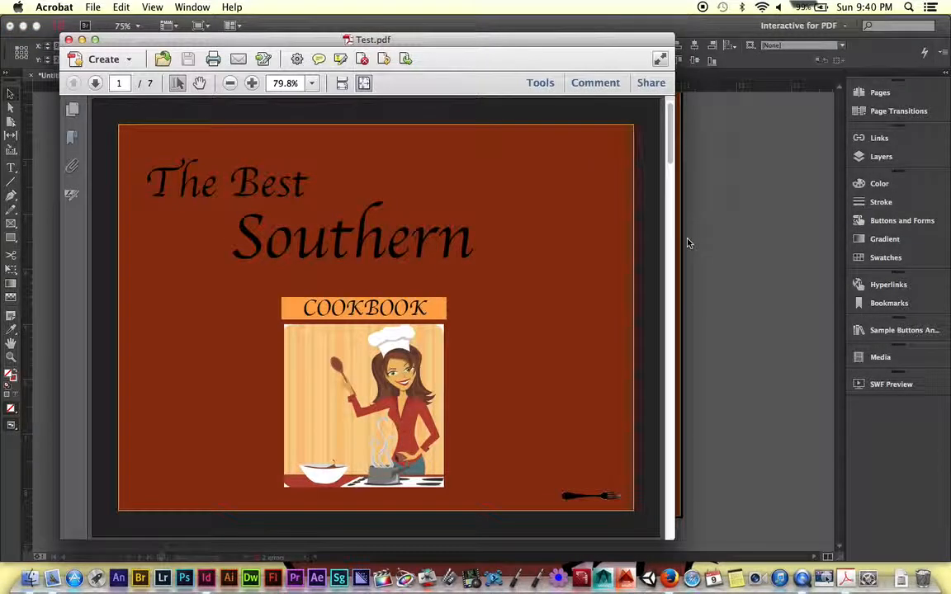
- Test the stacked arrows on the Corn Casserole page of Test.pdf by stepping through the directions, and close the PDF
click(95, 85)
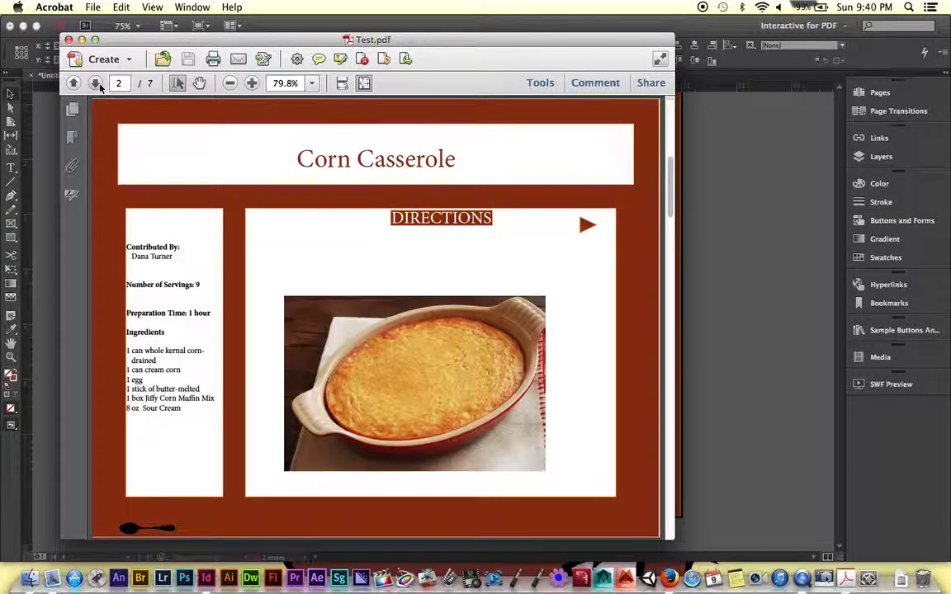
click(586, 225)
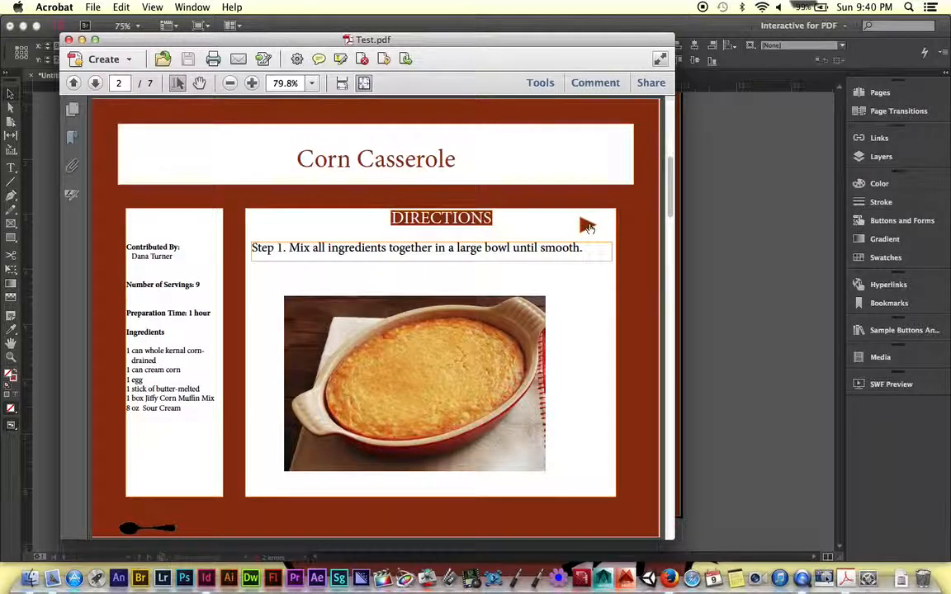
click(587, 225)
click(587, 226)
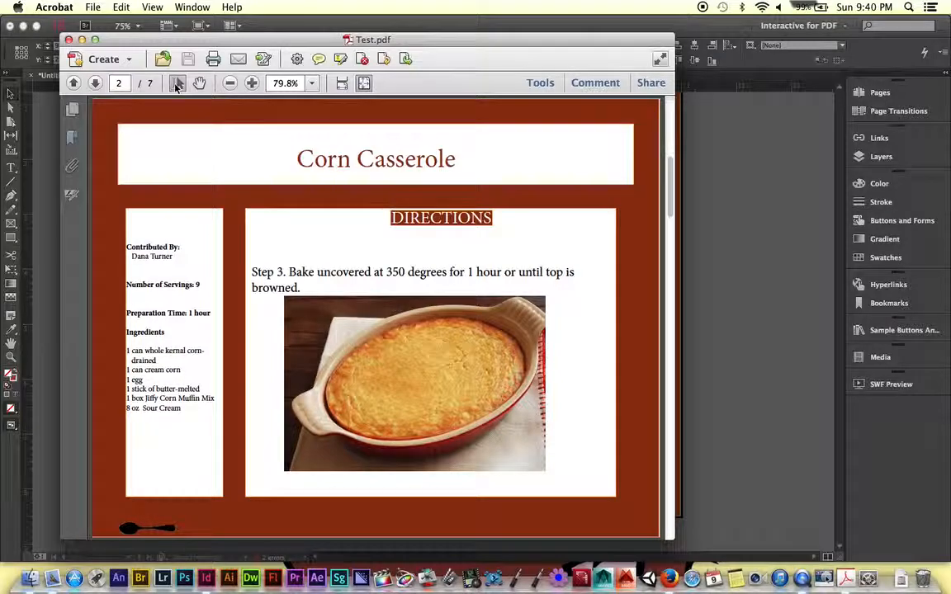
click(70, 39)
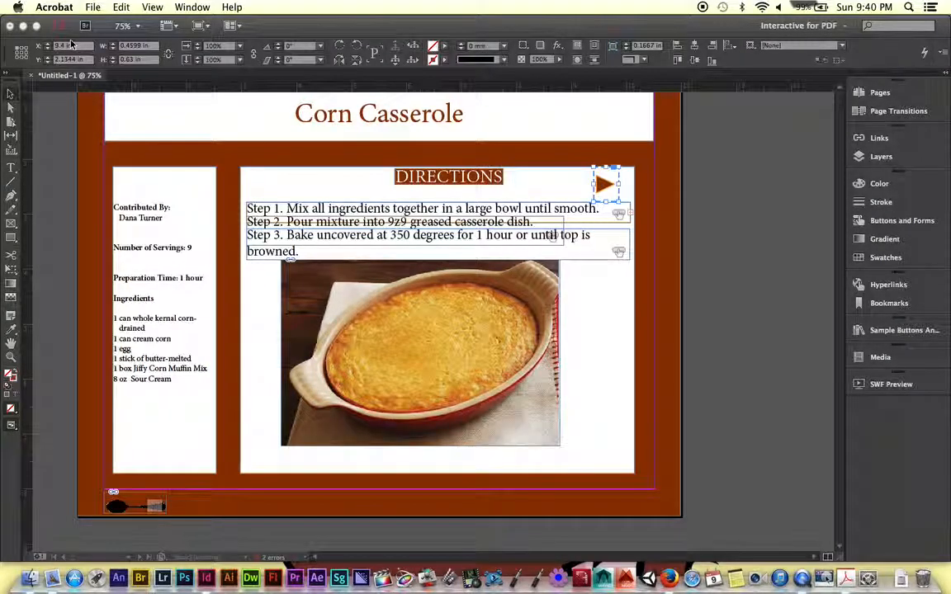
- Switch back to InDesign, check the Document Setup and look over the cookbook's recipe spreads at 25% zoom
click(287, 33)
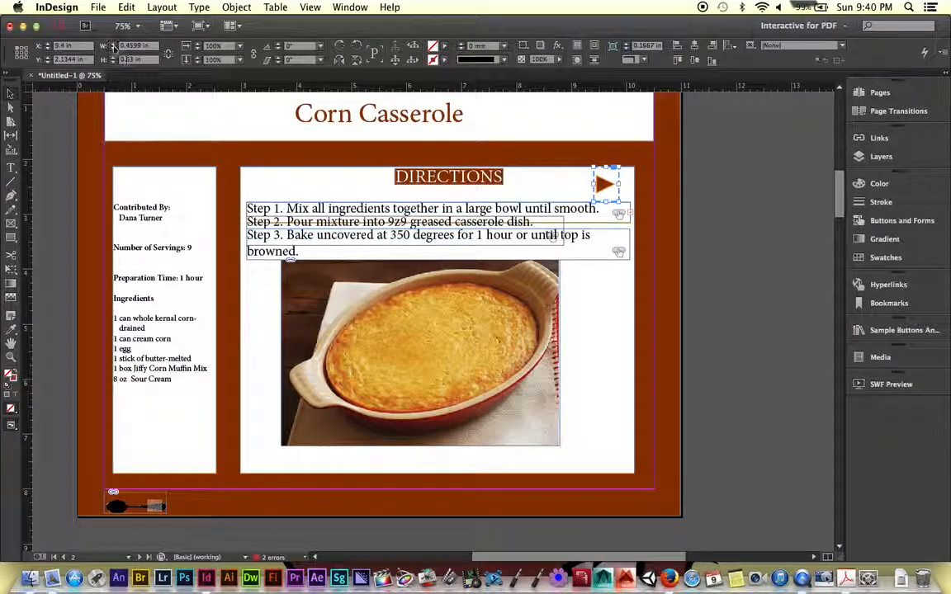
click(97, 8)
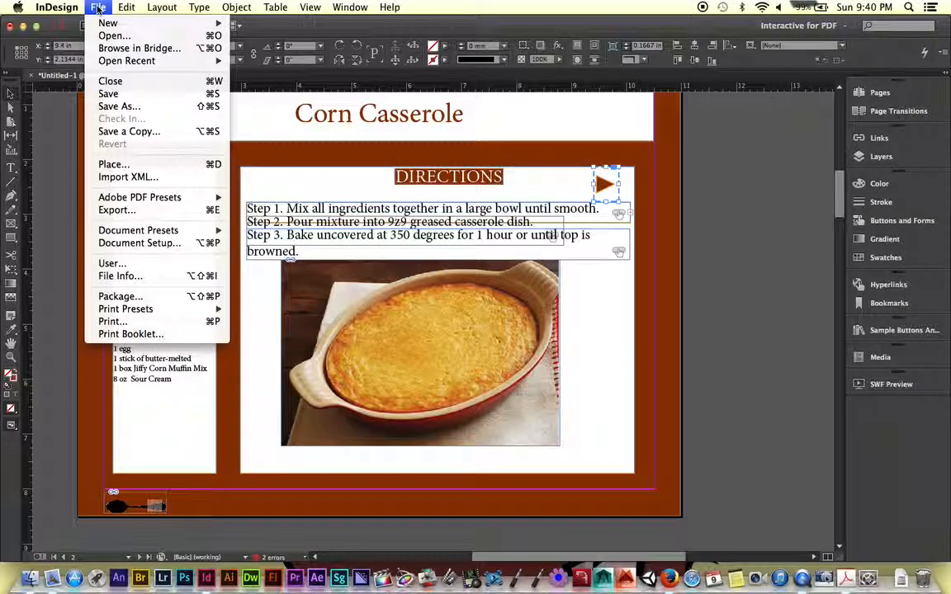
click(137, 242)
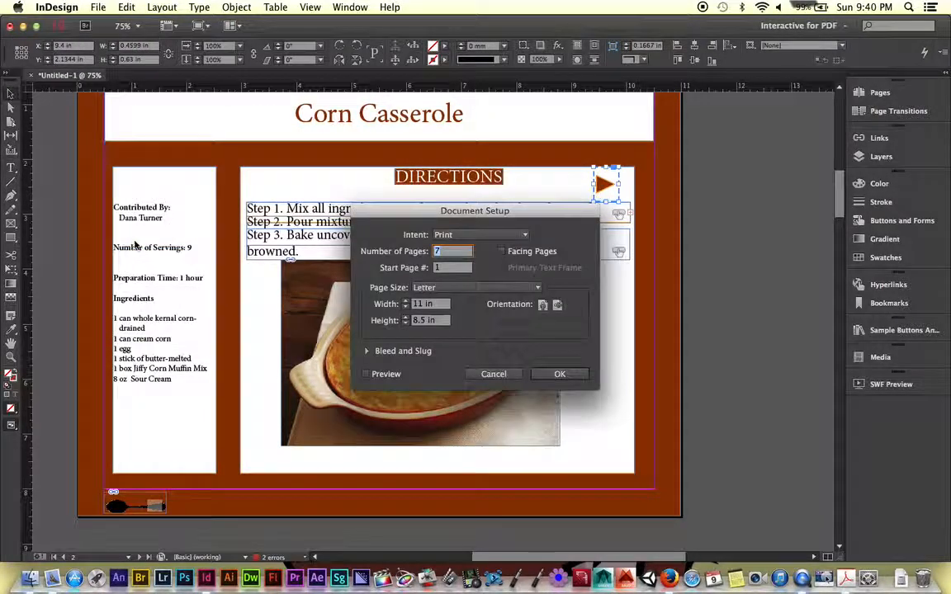
click(558, 374)
key(super+minus)
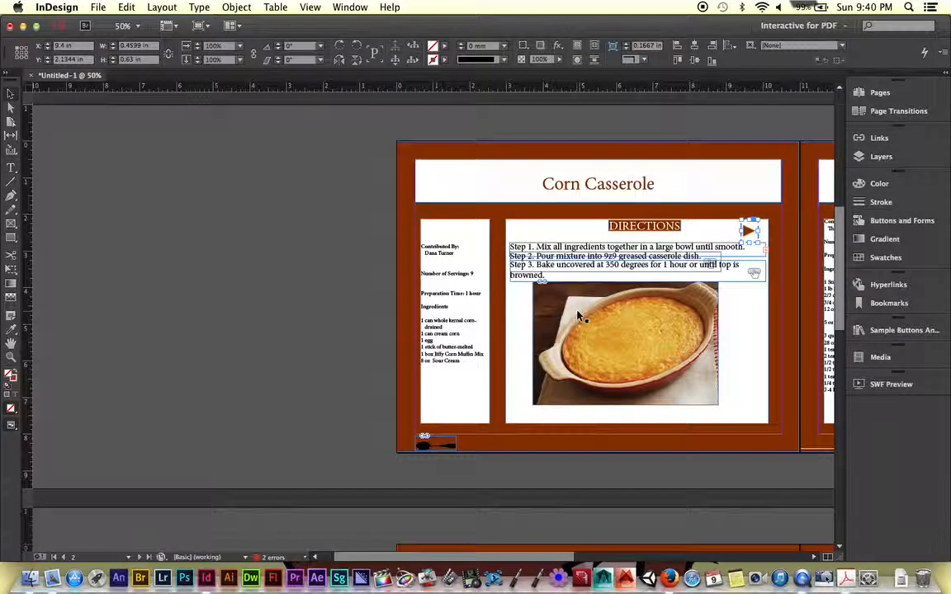
scroll(578, 316, right, 5)
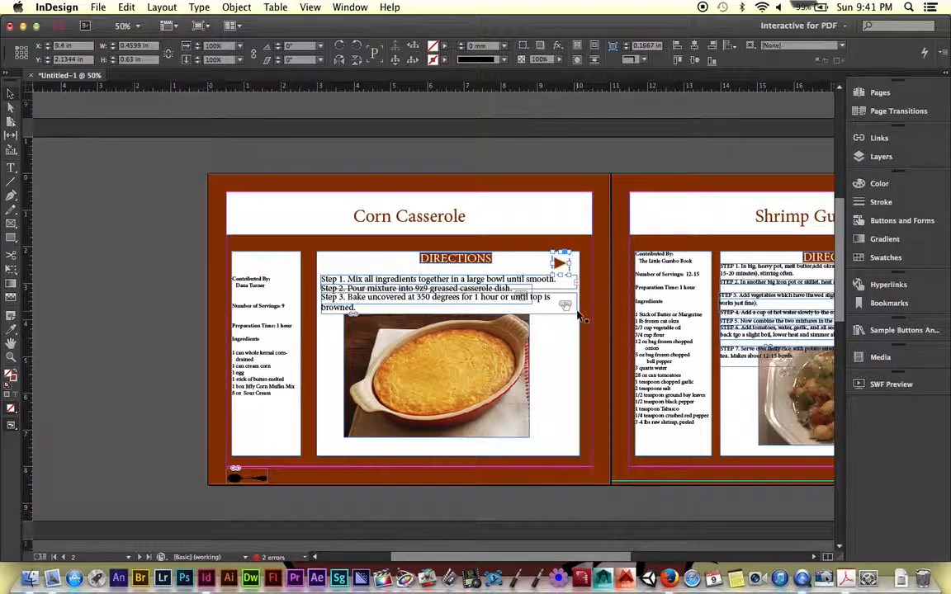
key(super+minus)
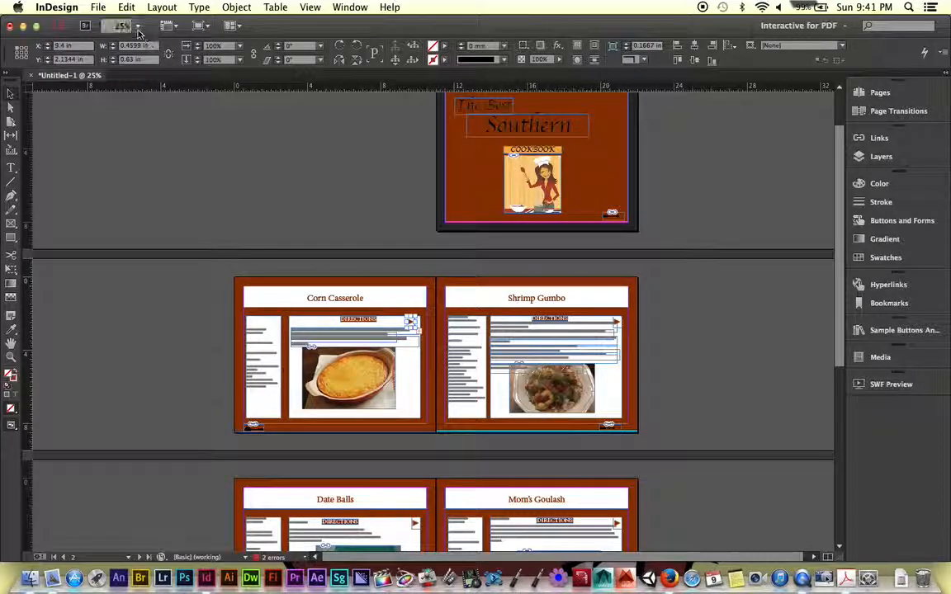
- Export all pages as spreads to an interactive PDF named Test on the Desktop, replacing the existing file
click(97, 9)
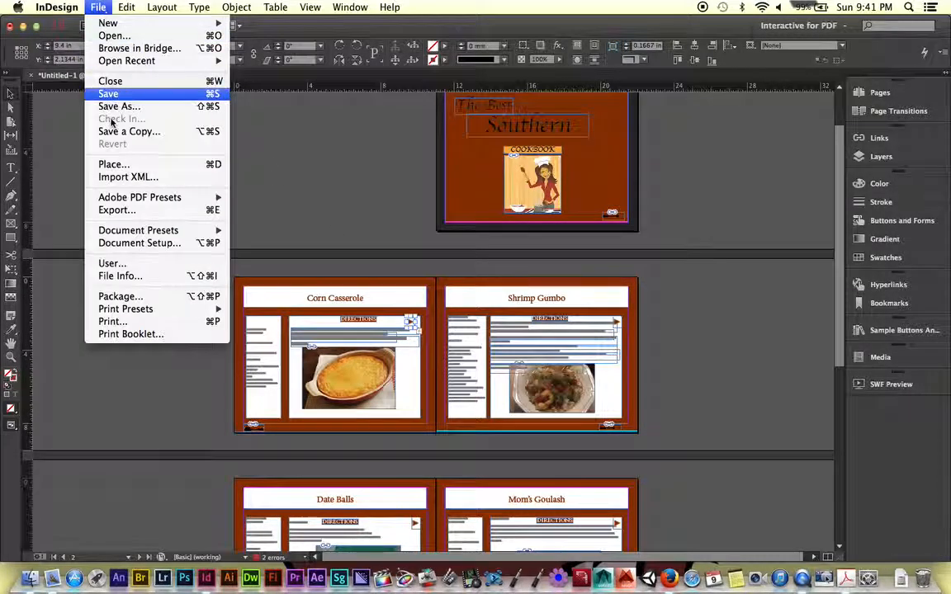
click(132, 209)
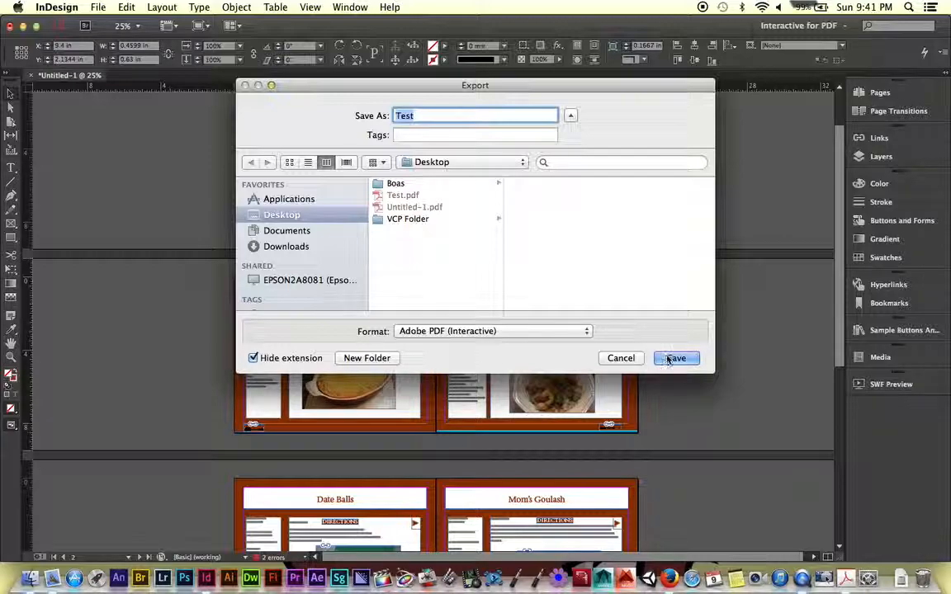
click(670, 358)
click(572, 169)
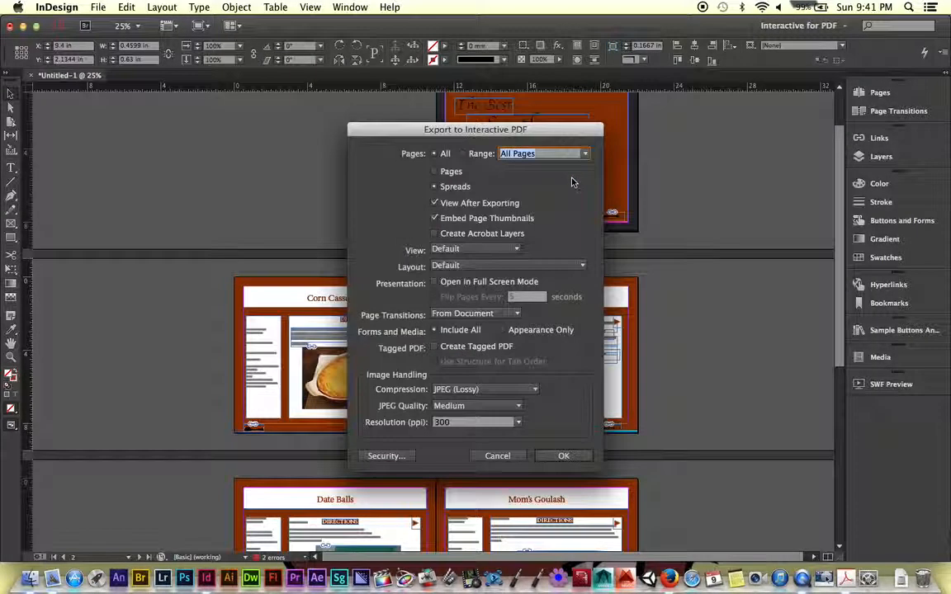
click(563, 457)
click(601, 333)
click(601, 339)
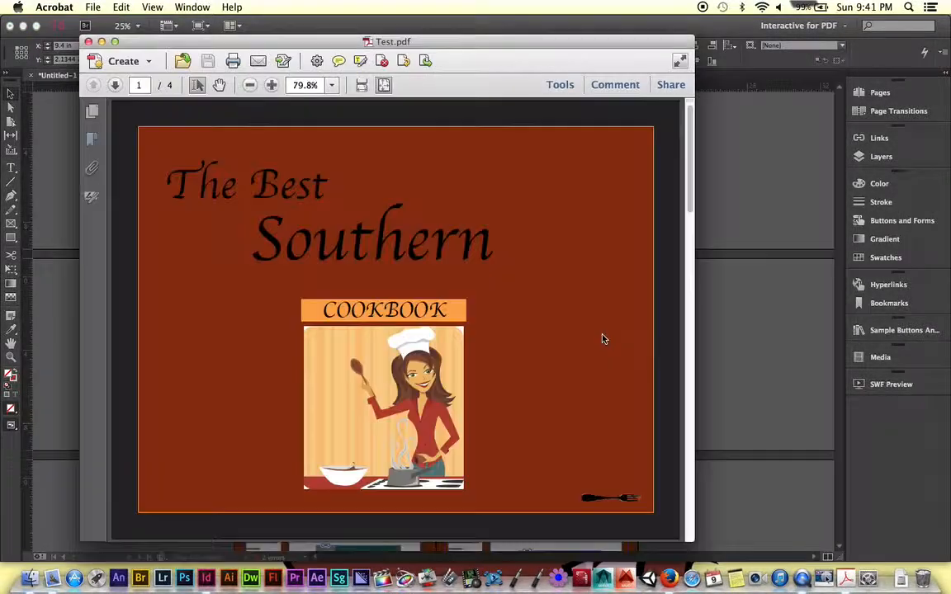
- Follow the cover's fork button to the Corn Casserole spread in Test.pdf and step through its three directions with the stacked arrows
click(630, 500)
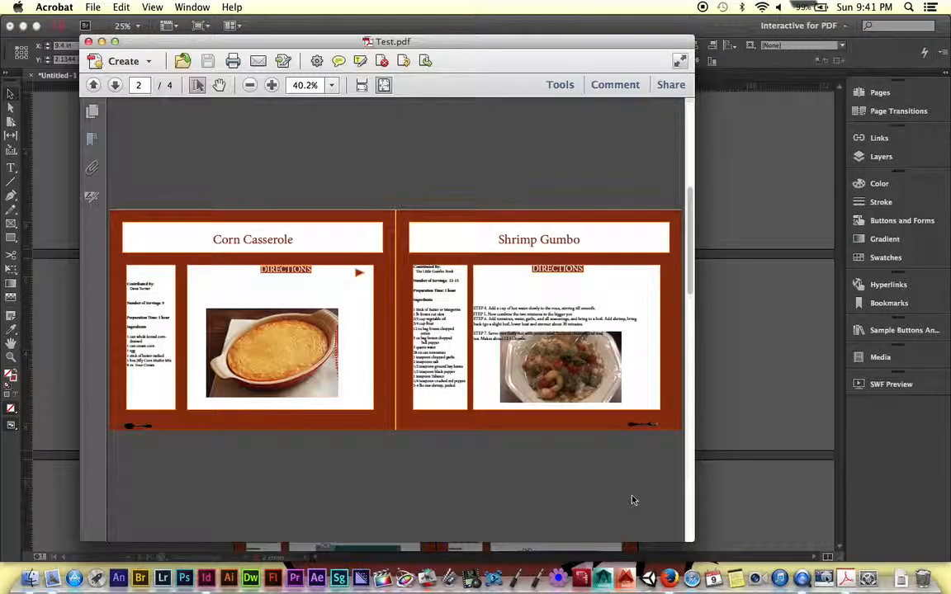
click(272, 85)
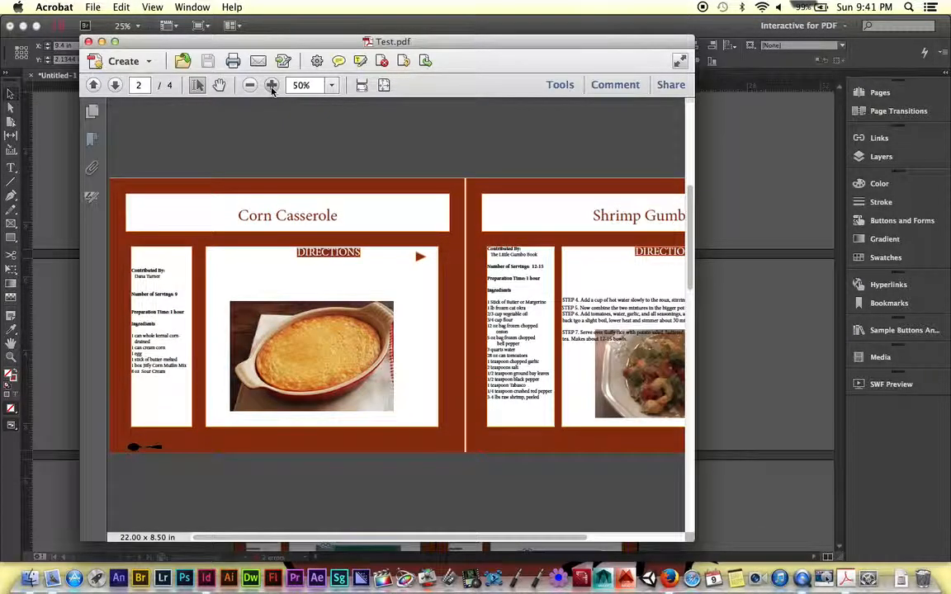
click(272, 85)
click(522, 238)
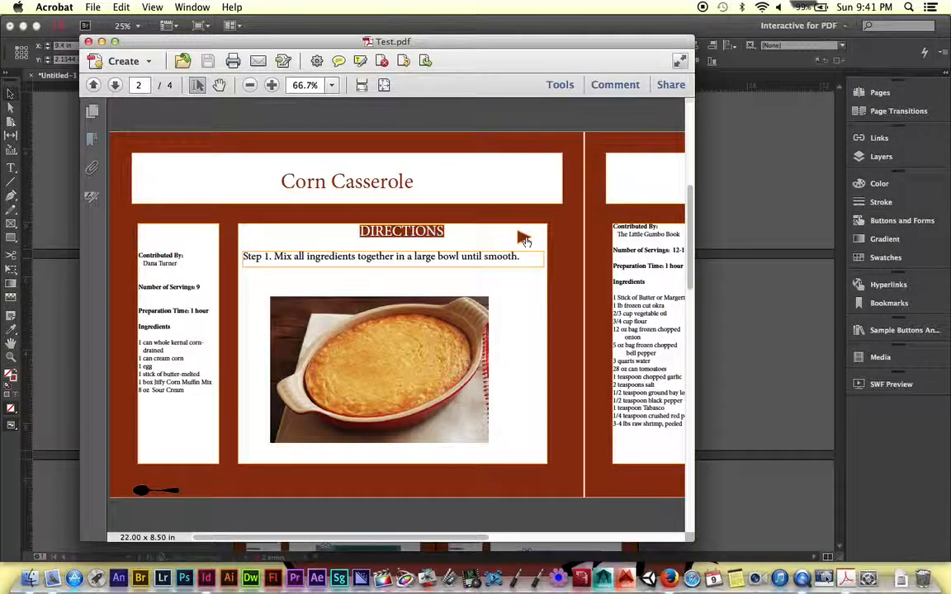
click(523, 238)
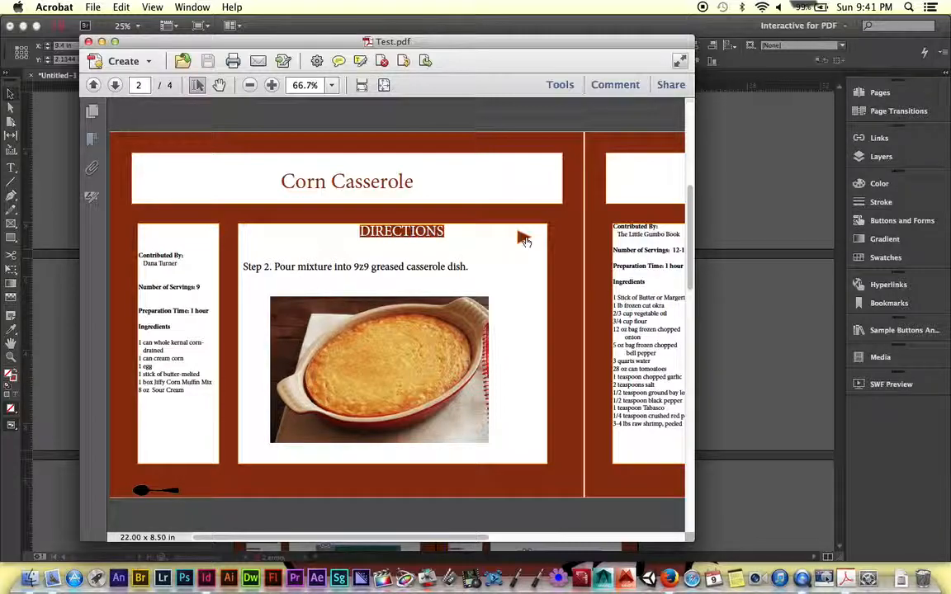
click(523, 239)
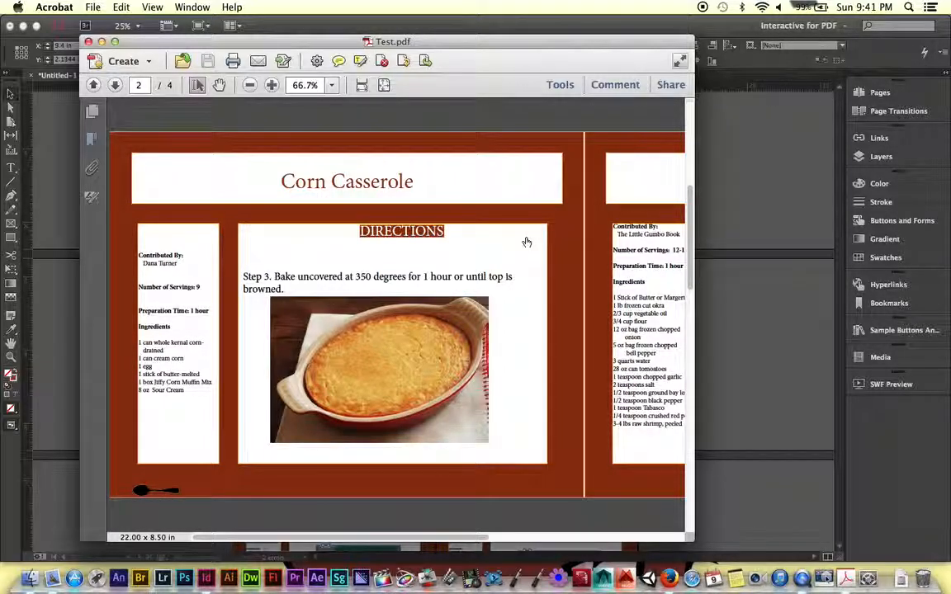
- Return to the cover of Test.pdf and follow the fork button again to recheck the Corn Casserole directions
key(super+minus)
key(super+minus)
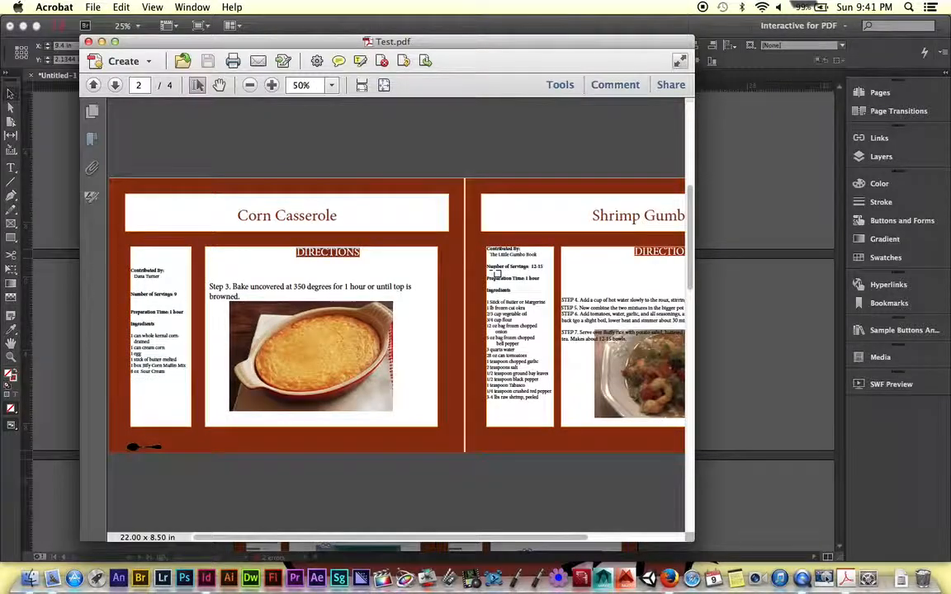
scroll(493, 273, up, 2)
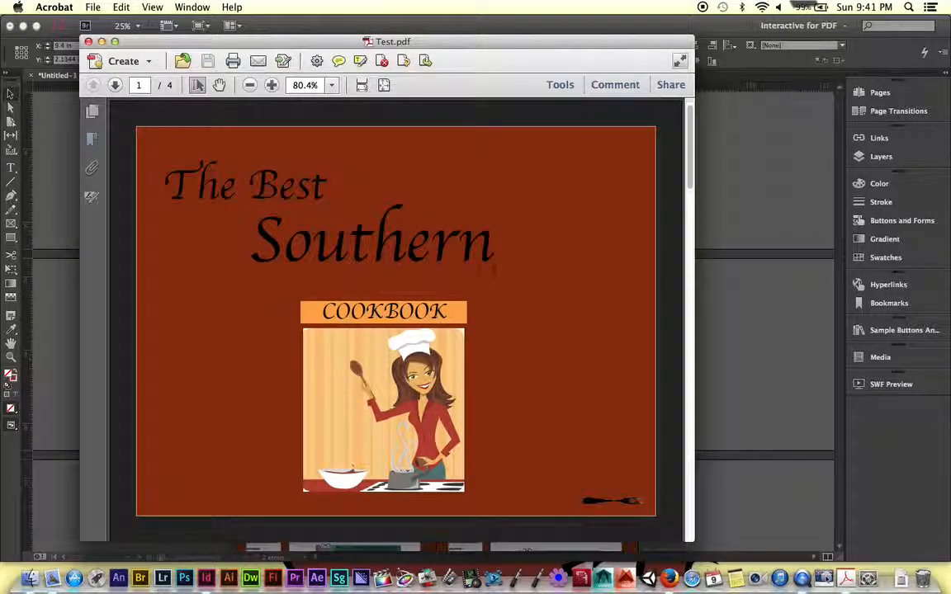
click(618, 502)
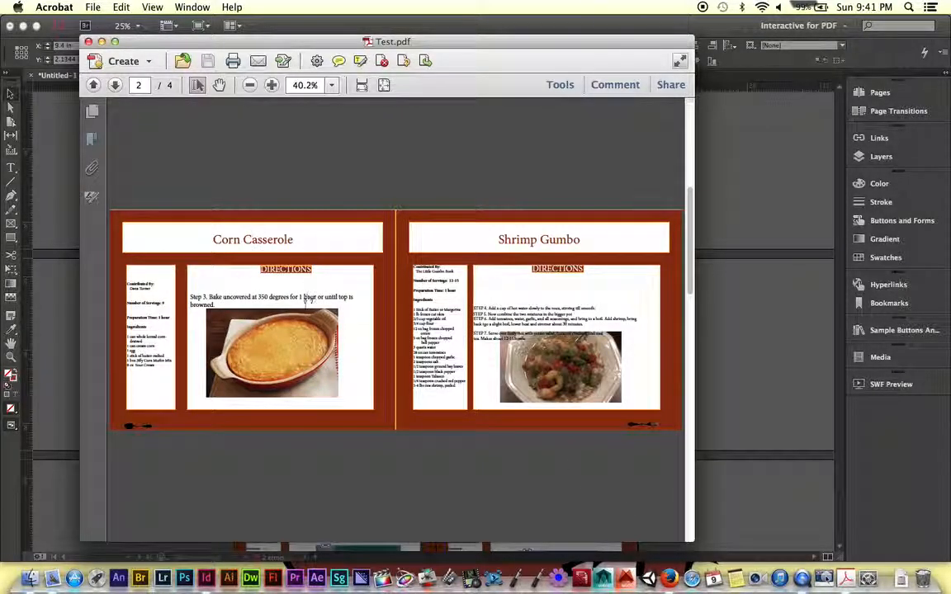